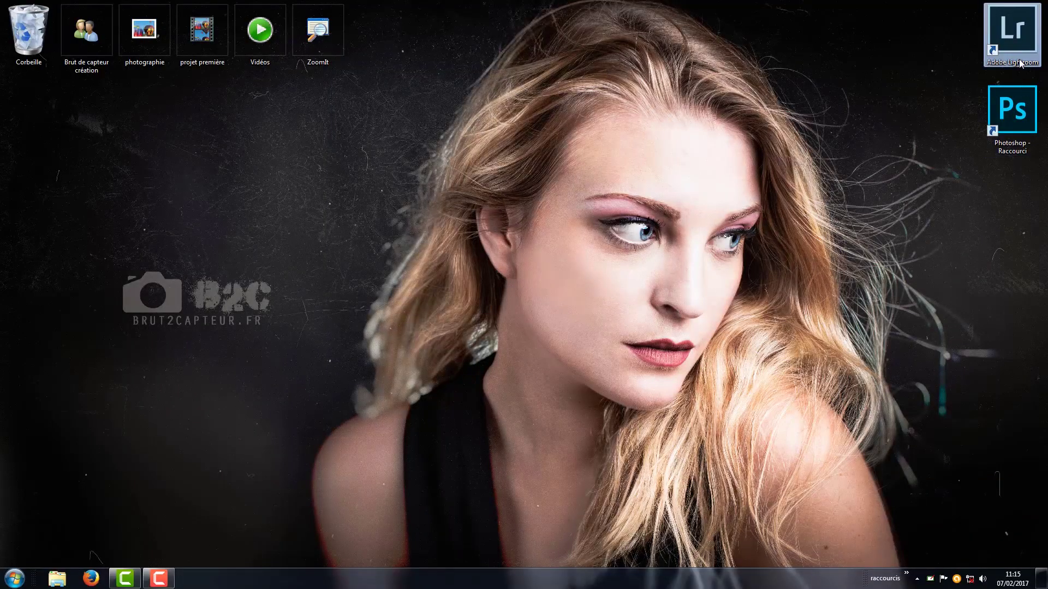
# Launch Lightroom, close it, then relaunch it to view its current startup splash screen
pyautogui.doubleClick(1013, 51)
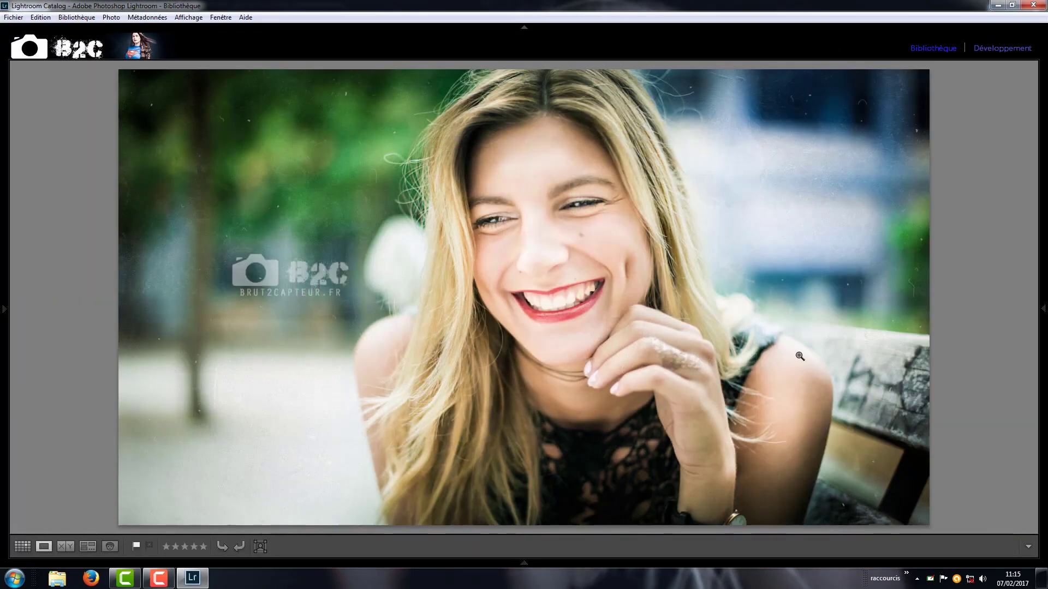
pyautogui.click(1032, 5)
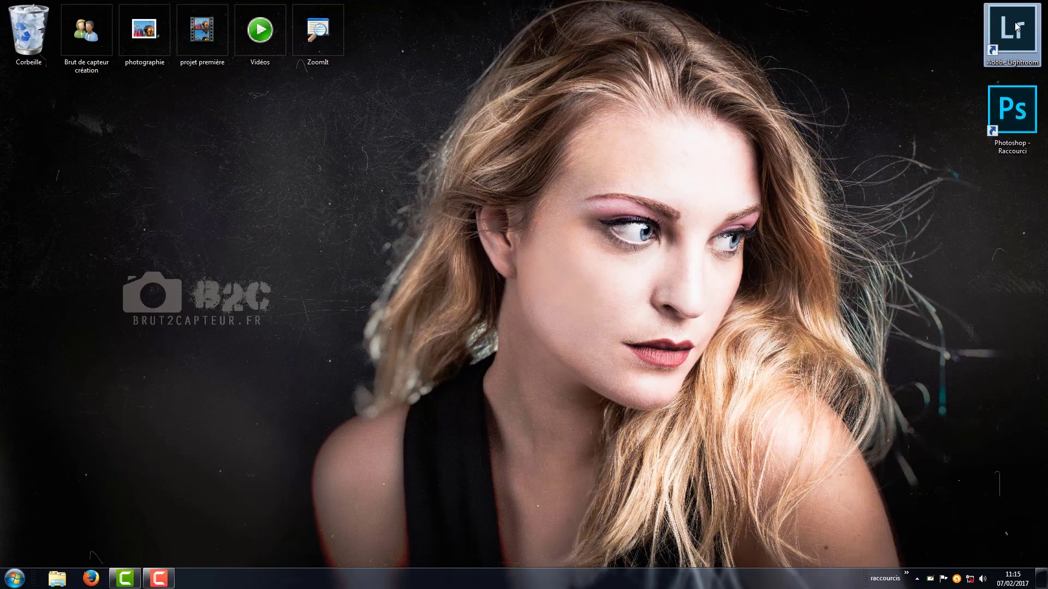
pyautogui.doubleClick(1014, 23)
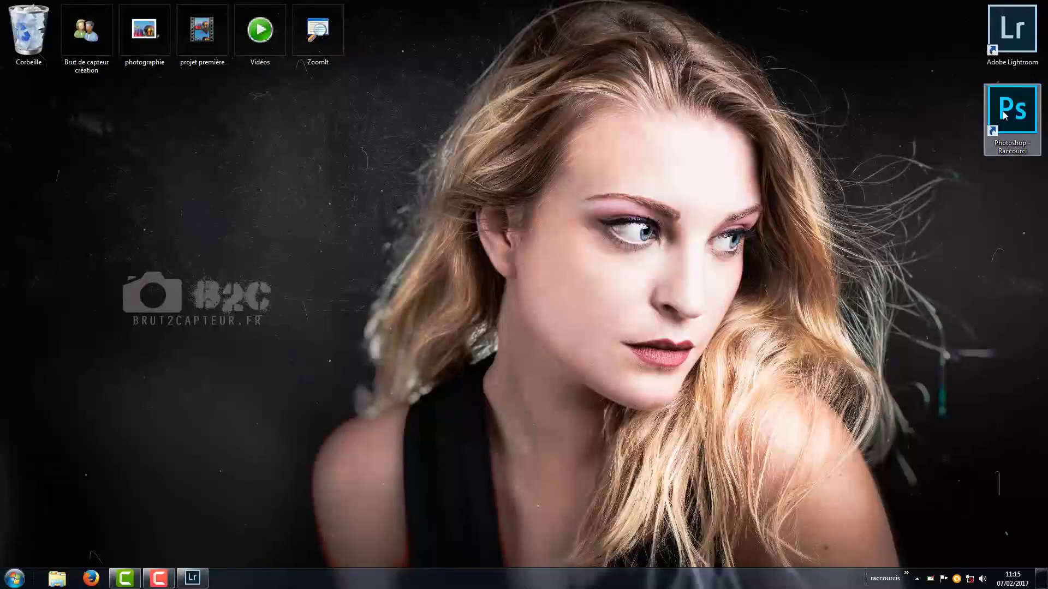
# Launch Photoshop and bring up the Nouveau document dialog with Ctrl+N
pyautogui.doubleClick(1004, 112)
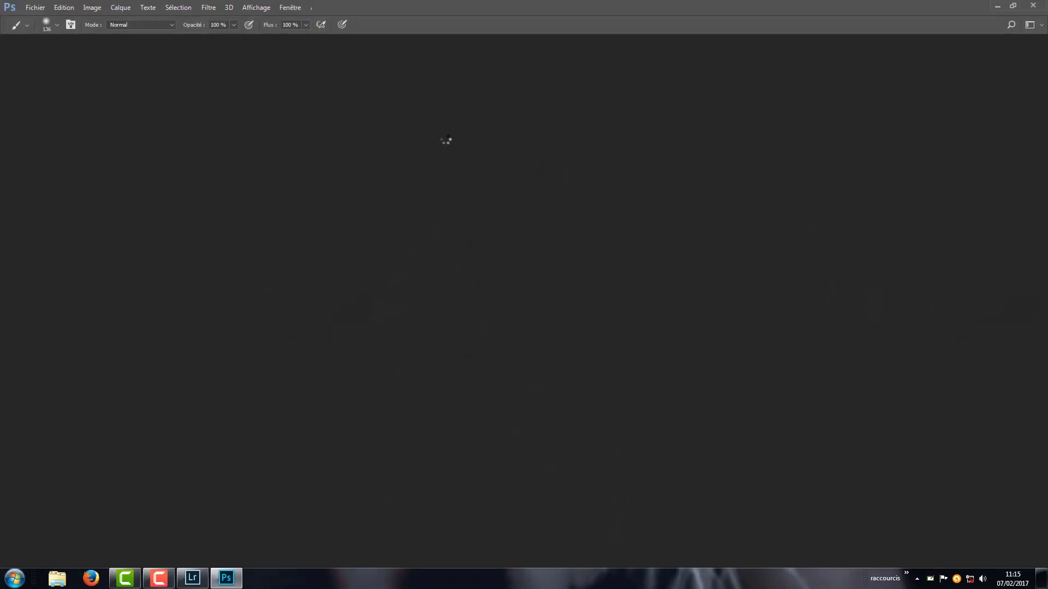
pyautogui.hotkey('ctrl', 'n')
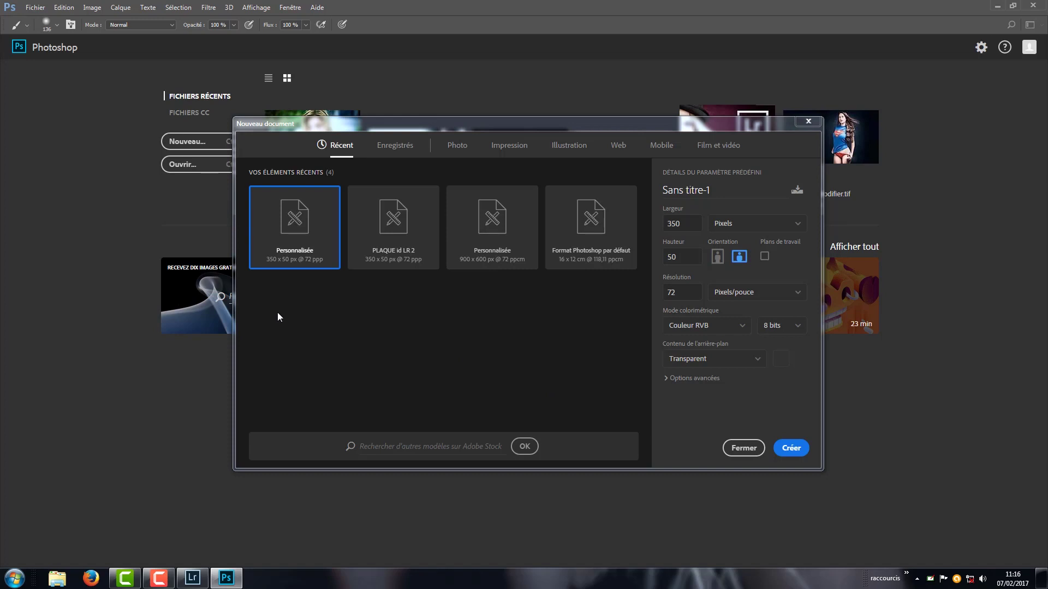
# Create a 350×50 px document from the saved PLAQUE id LR 2 preset
pyautogui.click(384, 144)
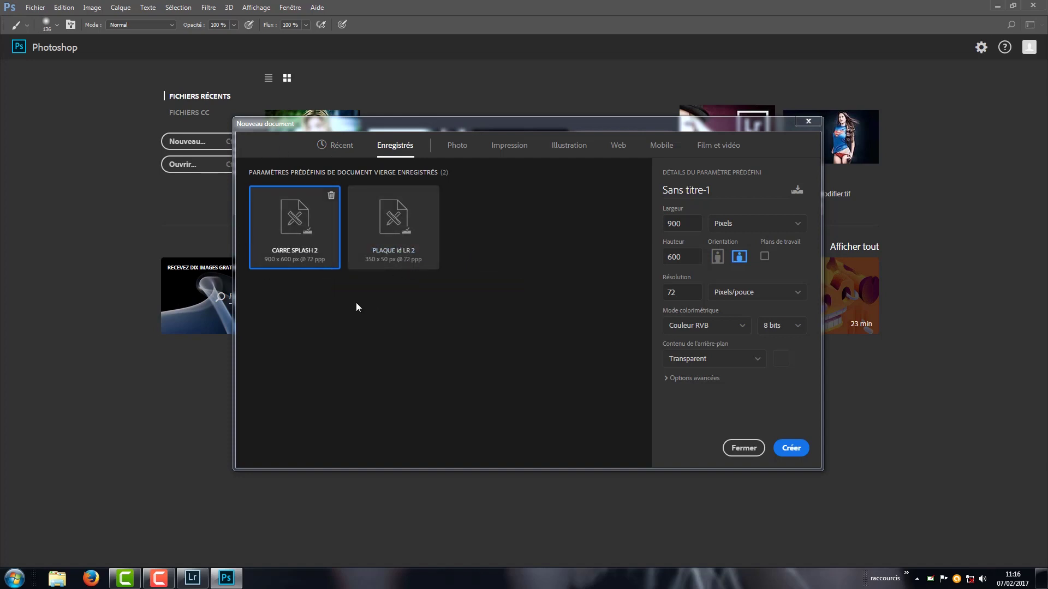
pyautogui.click(397, 247)
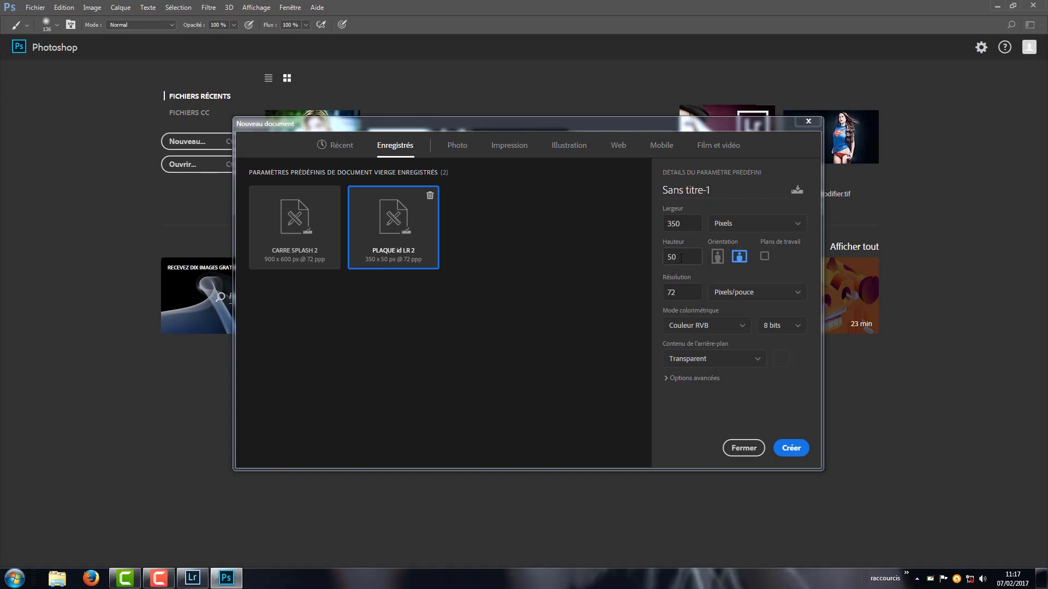
pyautogui.click(791, 448)
# Reopen new document settings with a Transparent background and the advanced options expanded
pyautogui.hotkey('ctrl', 'n')
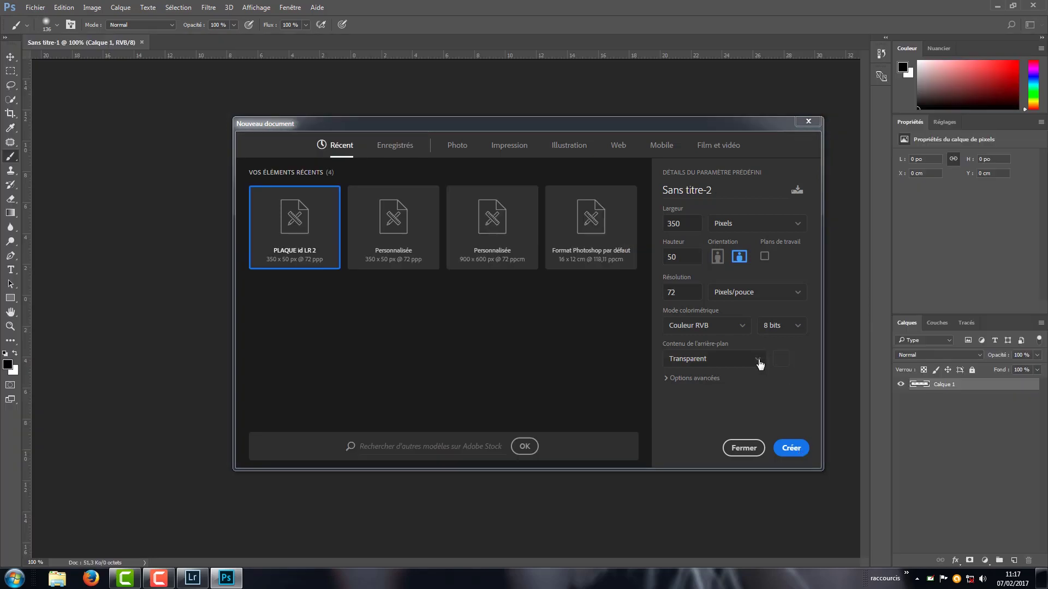
pyautogui.click(758, 359)
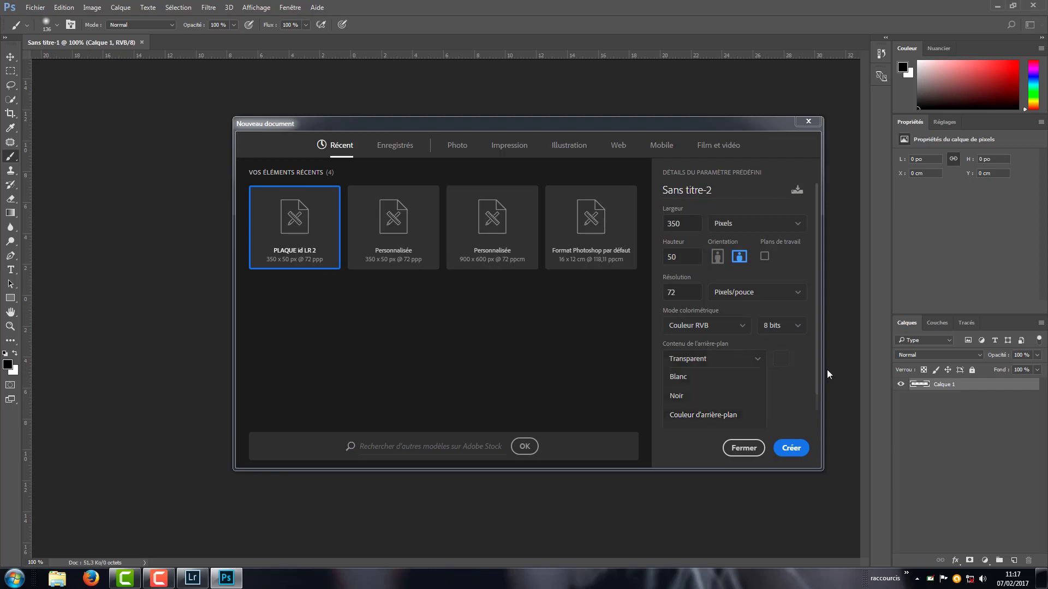
pyautogui.click(810, 380)
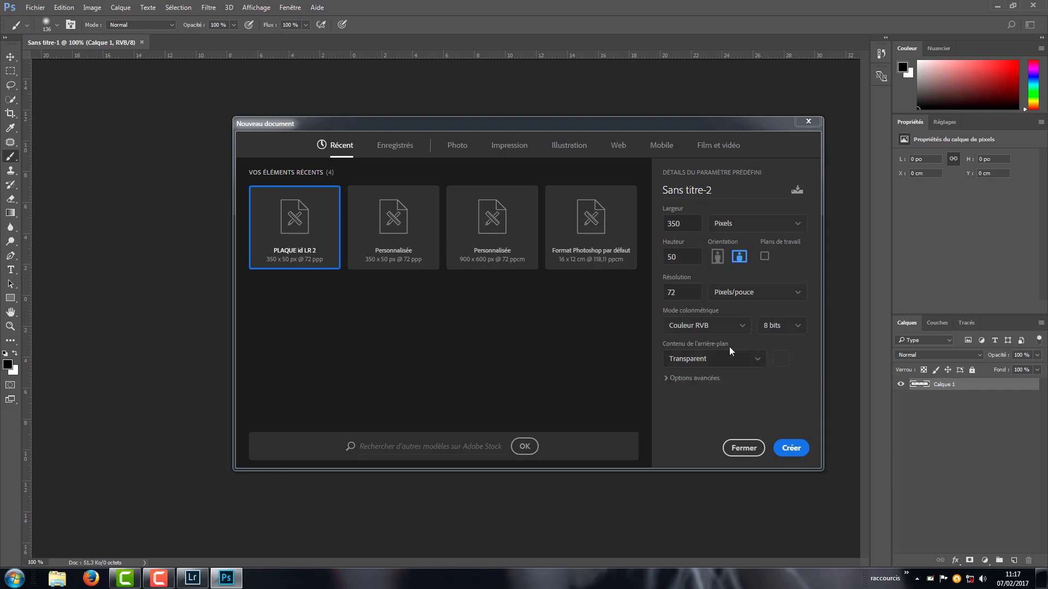
pyautogui.click(702, 382)
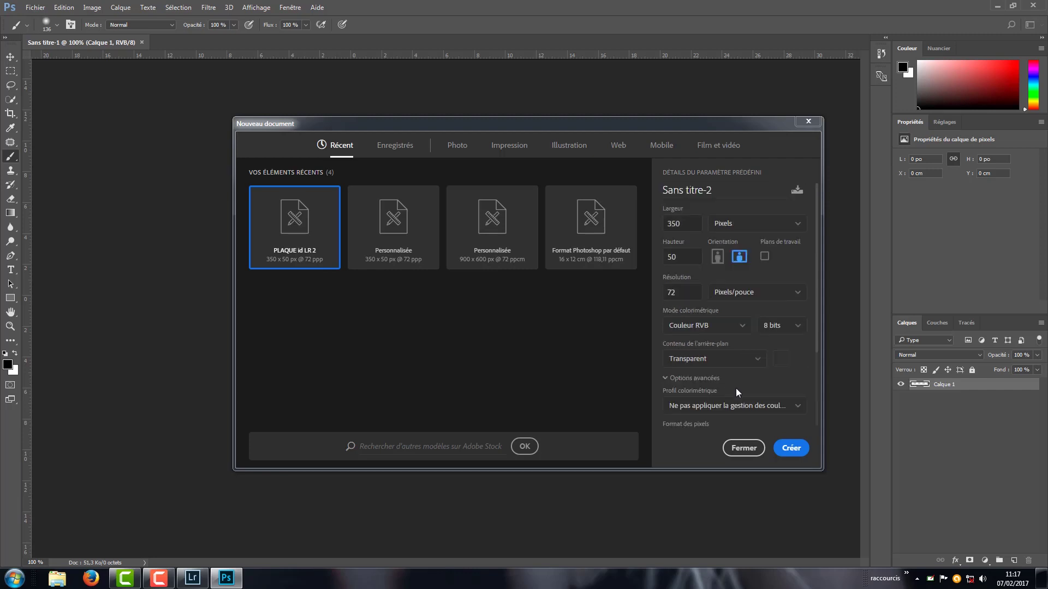
pyautogui.click(735, 364)
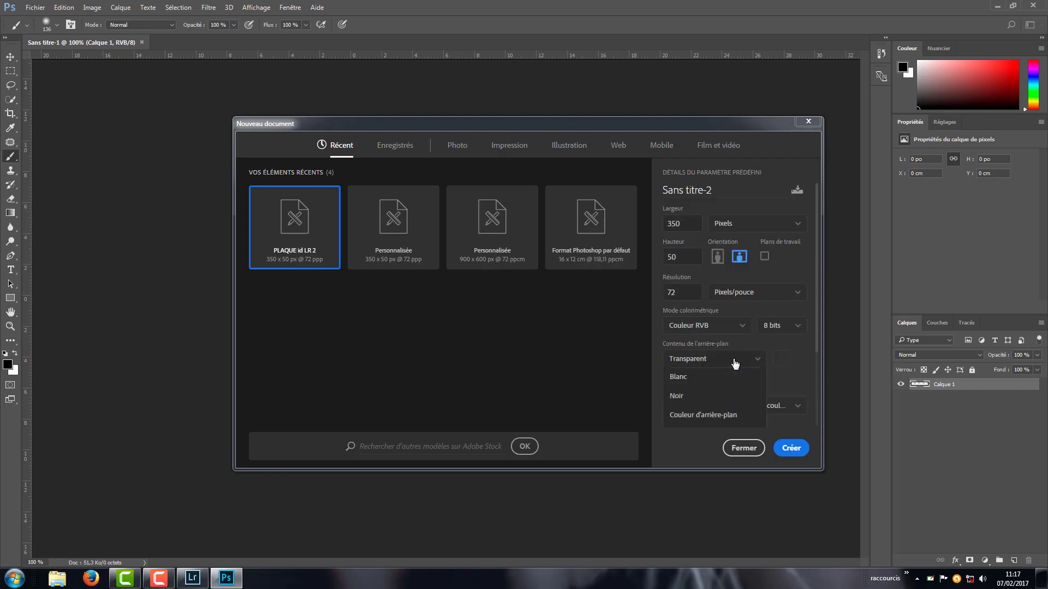
pyautogui.scroll(-2, 726, 378)
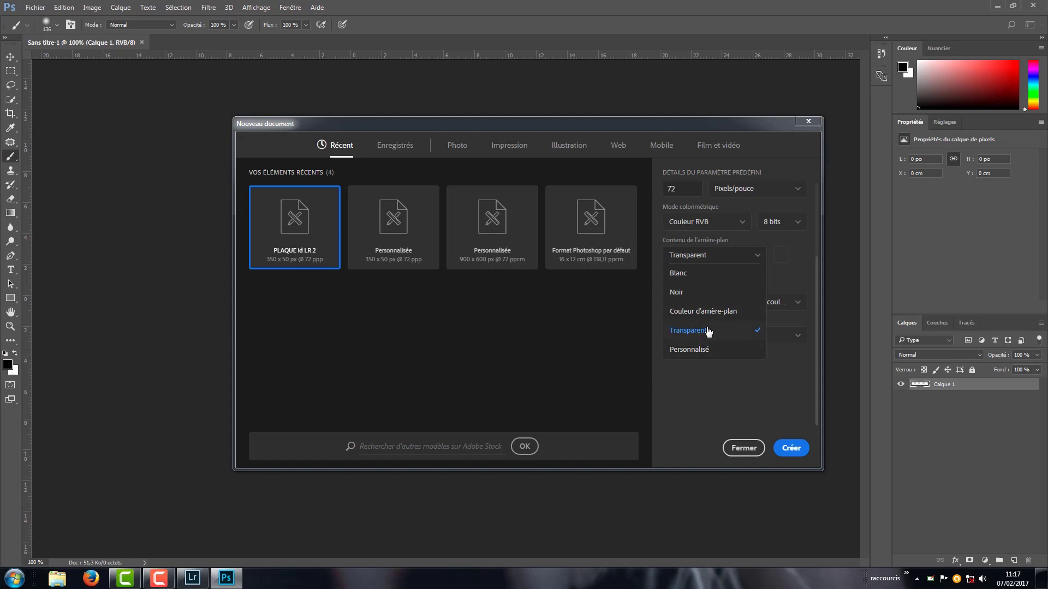
pyautogui.click(707, 331)
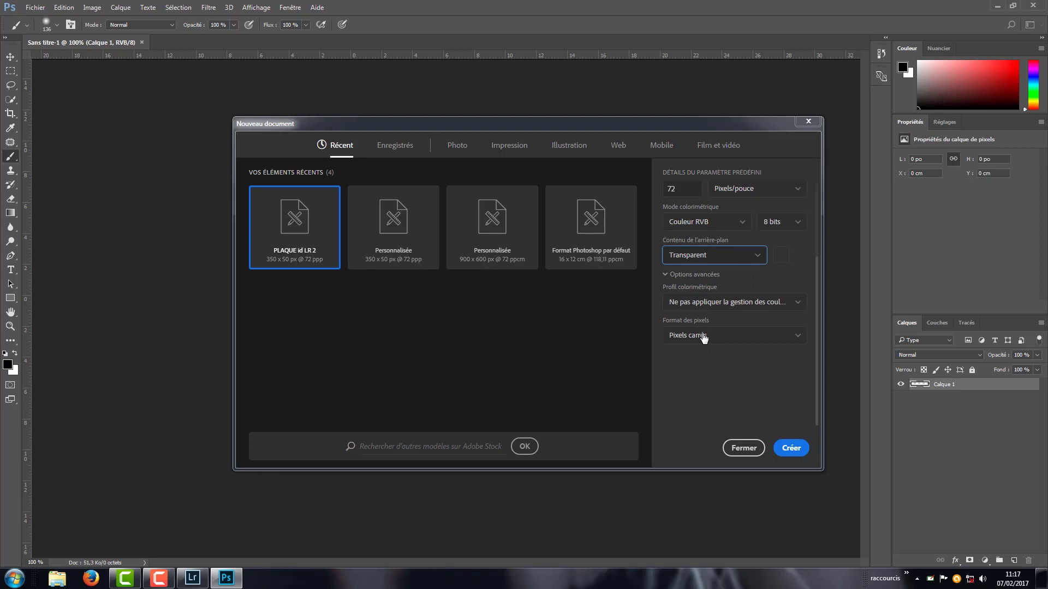
# Create the transparent 350×50 px document Sans titre-2 and zoom in on the strip
pyautogui.click(796, 452)
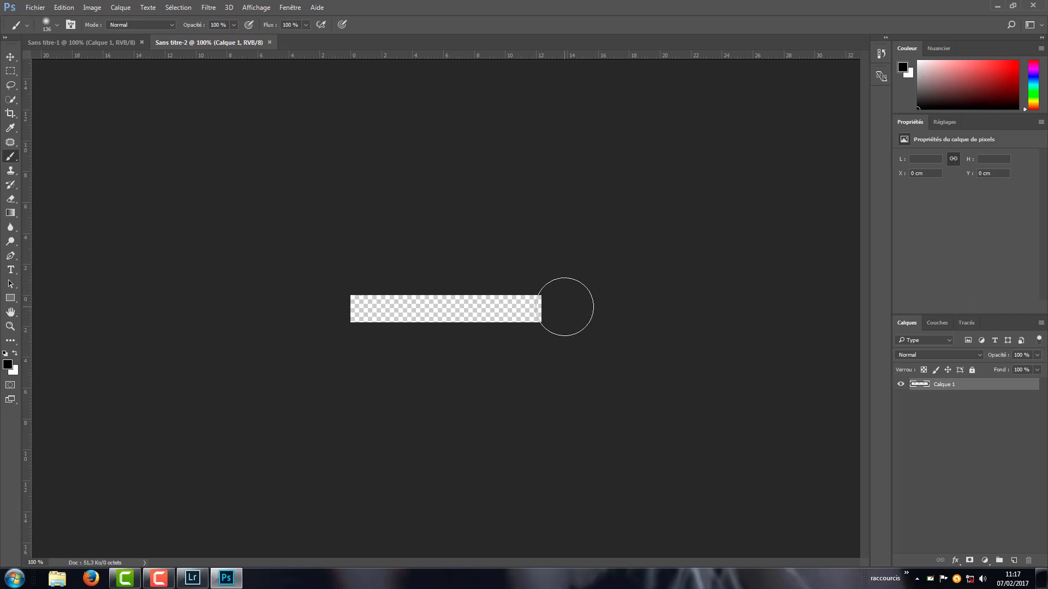
pyautogui.press('z')
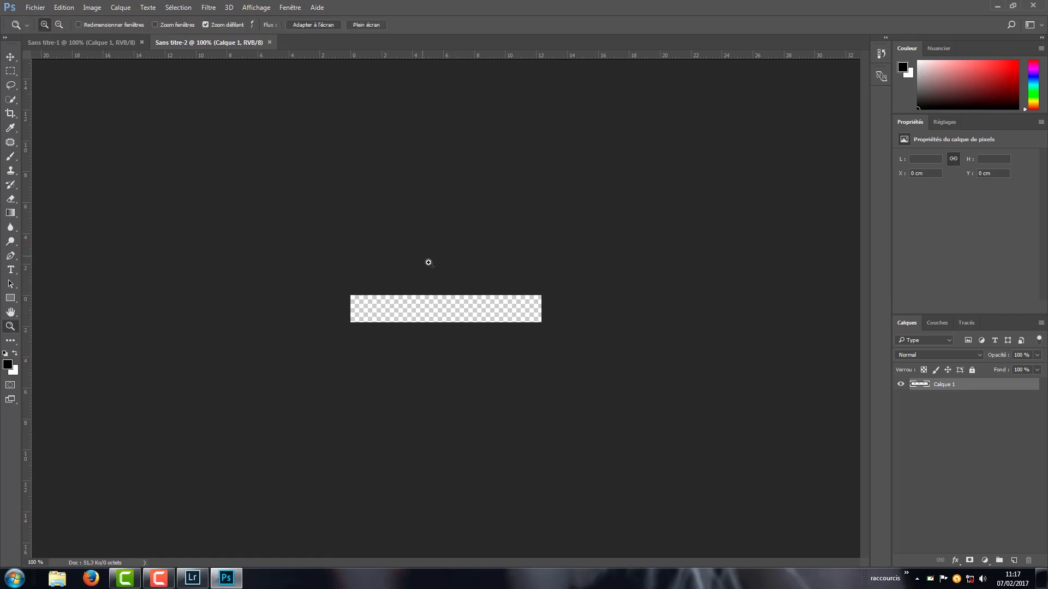
pyautogui.moveTo(420, 297)
pyautogui.mouseDown()
pyautogui.moveTo(465, 322)
pyautogui.moveTo(497, 317)
pyautogui.mouseUp()
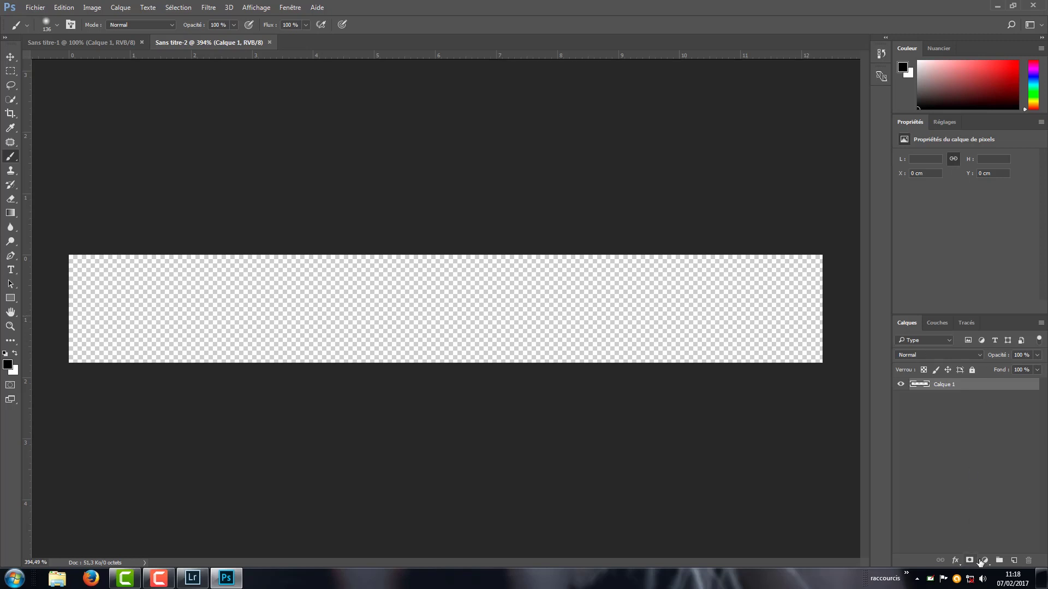
# Add a dark grey Couleur unie fill layer, then an empty layer above, with the fill hidden
pyautogui.click(984, 561)
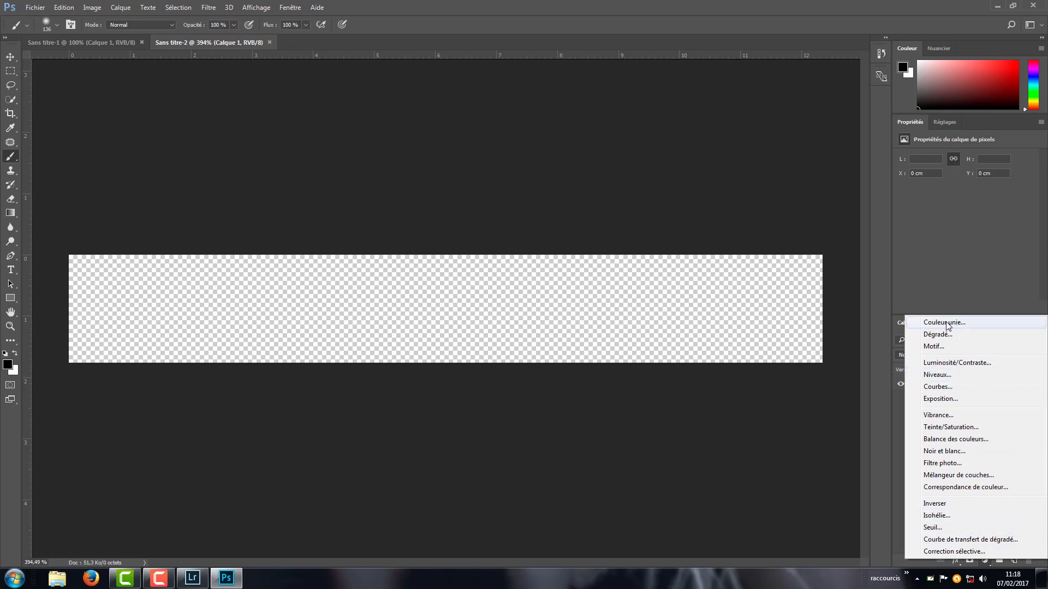
pyautogui.click(949, 323)
pyautogui.click(371, 198)
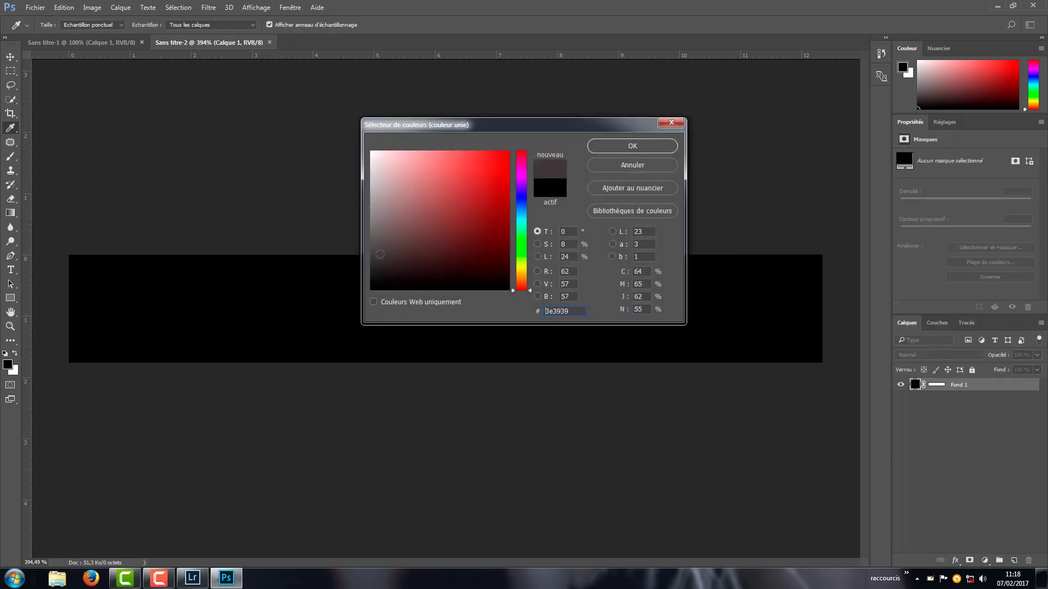
pyautogui.moveTo(369, 261); pyautogui.dragTo(371, 221)
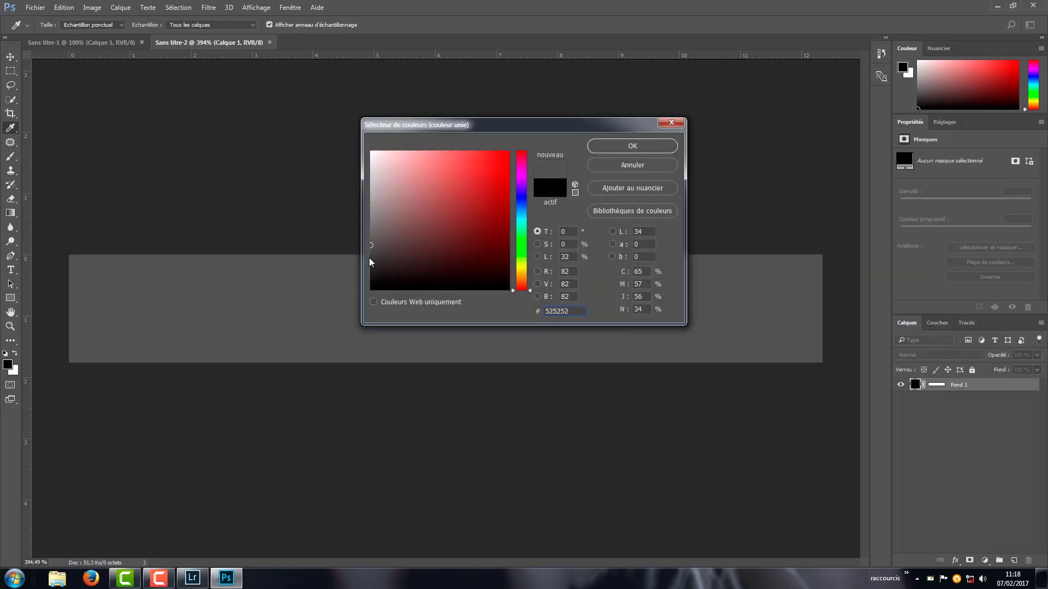
pyautogui.click(608, 146)
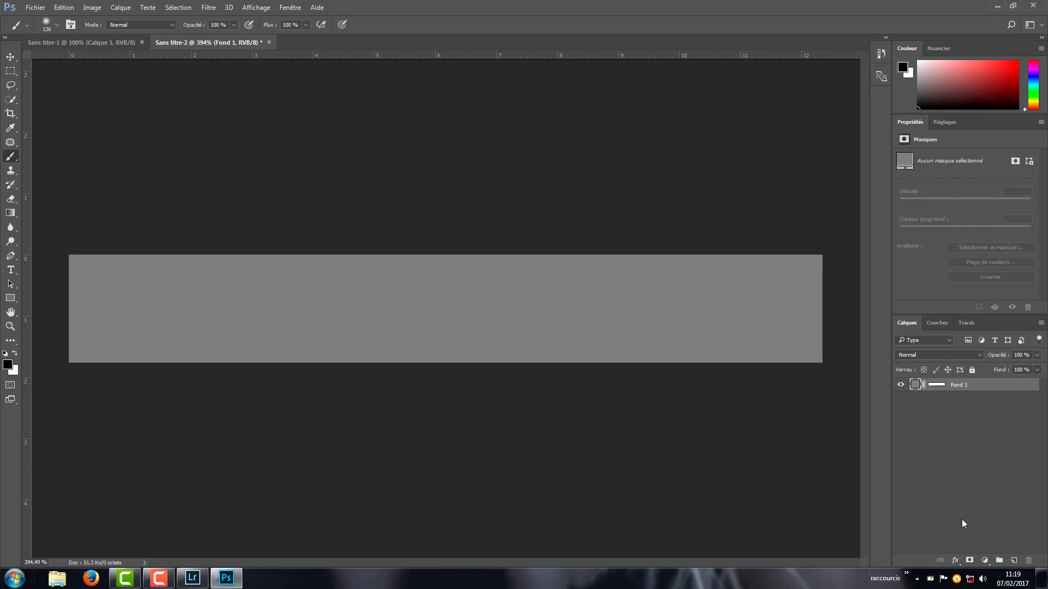
pyautogui.click(1013, 560)
pyautogui.click(900, 397)
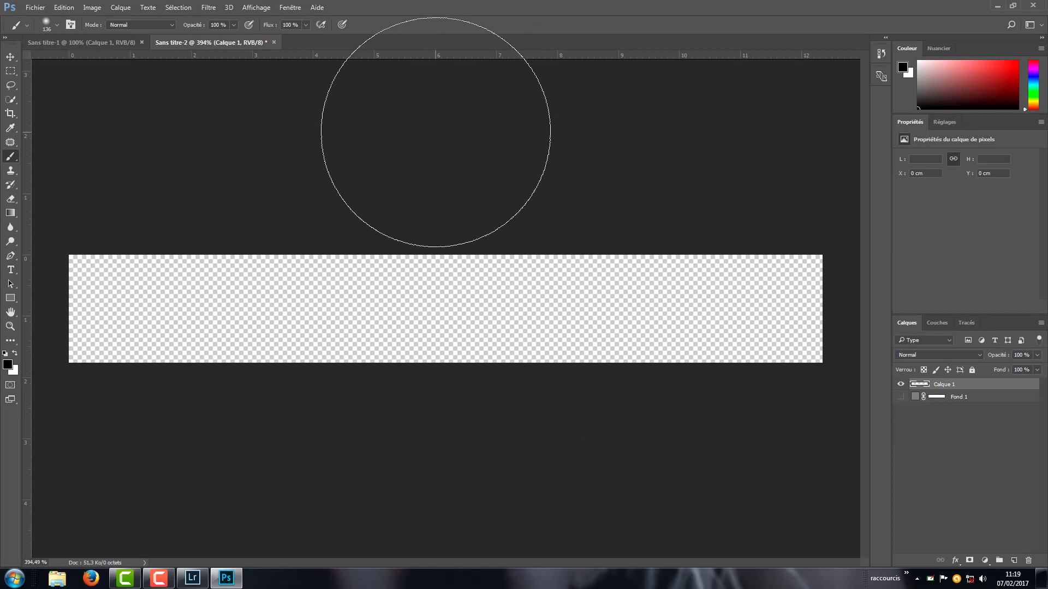
# Place the Blanc . PNG logo as an embedded image and enlarge it across the strip
pyautogui.click(35, 7)
pyautogui.click(77, 207)
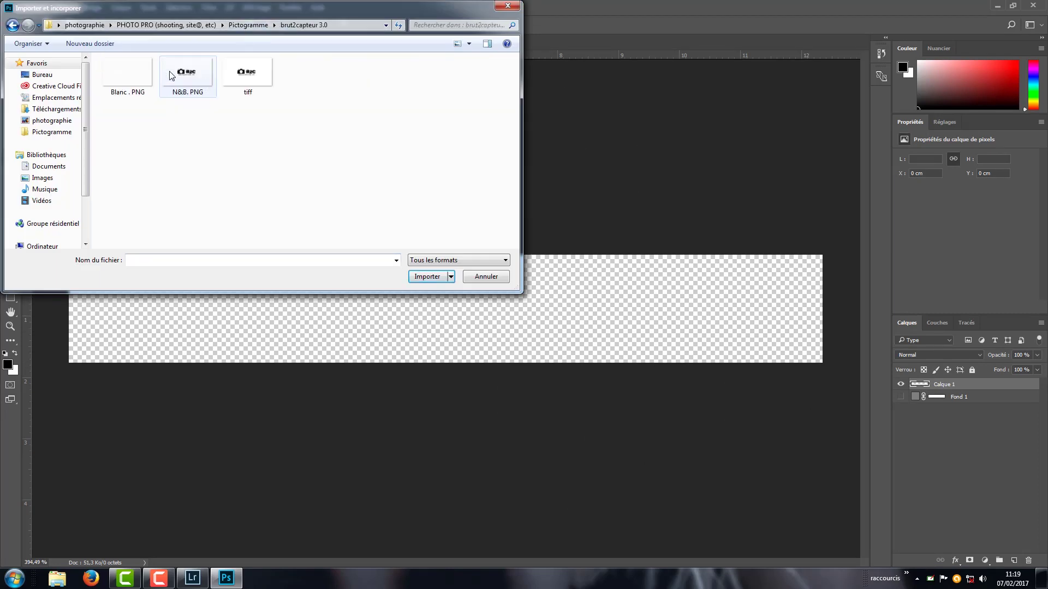
pyautogui.doubleClick(147, 69)
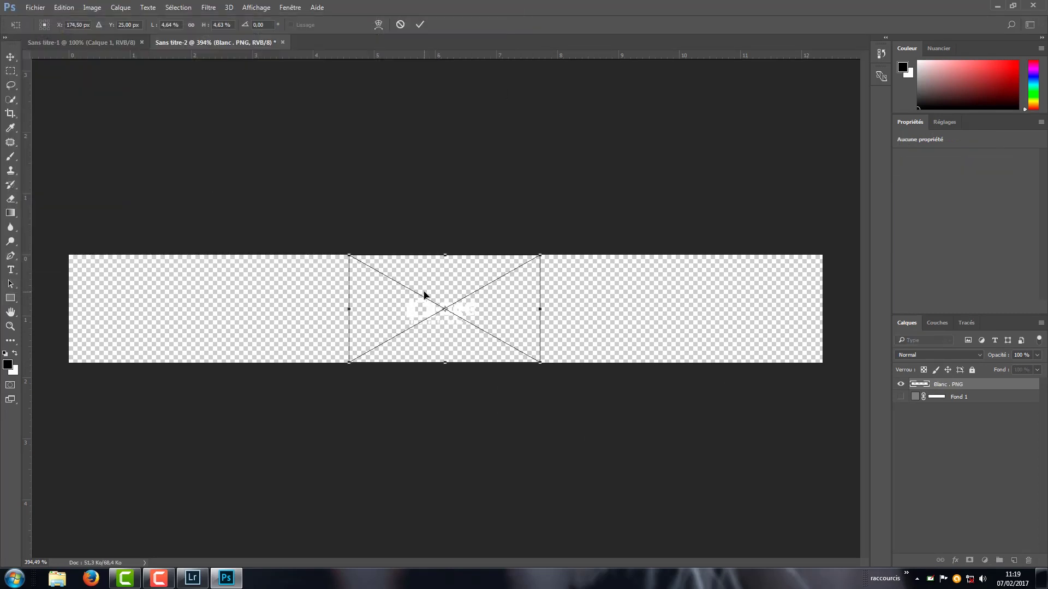
pyautogui.moveTo(541, 362); pyautogui.dragTo(852, 537)
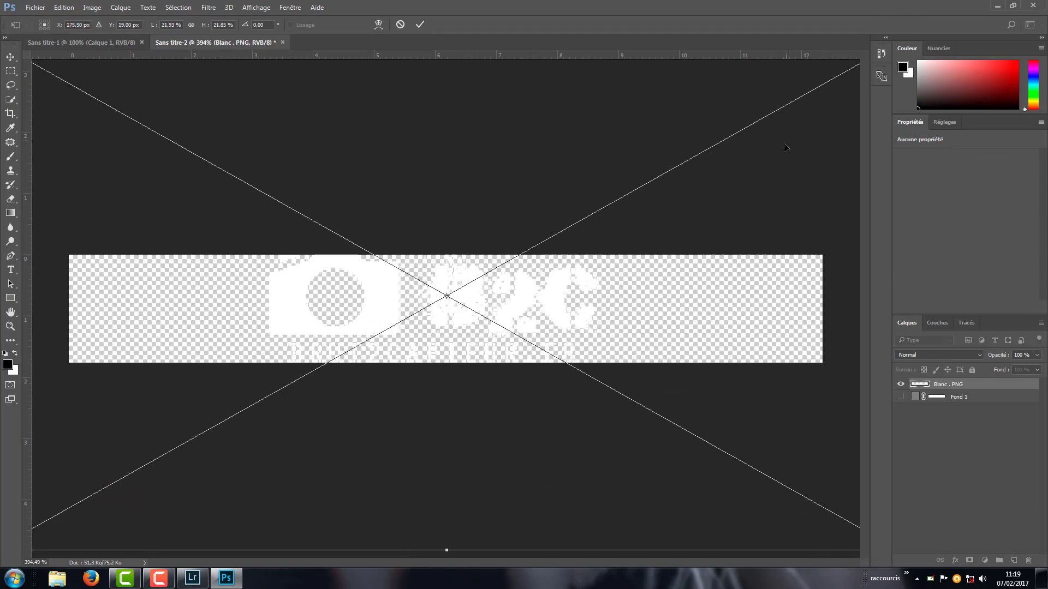
pyautogui.press('Return')
pyautogui.press('b')
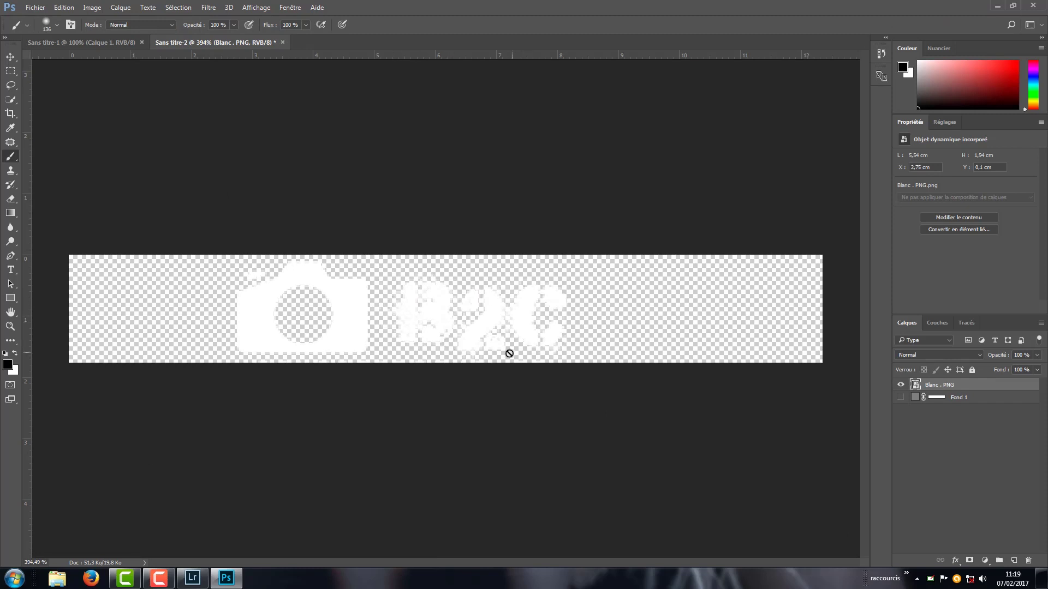
# Nudge the logo slightly down-left, then hide the Fond 1 grey background
pyautogui.click(900, 397)
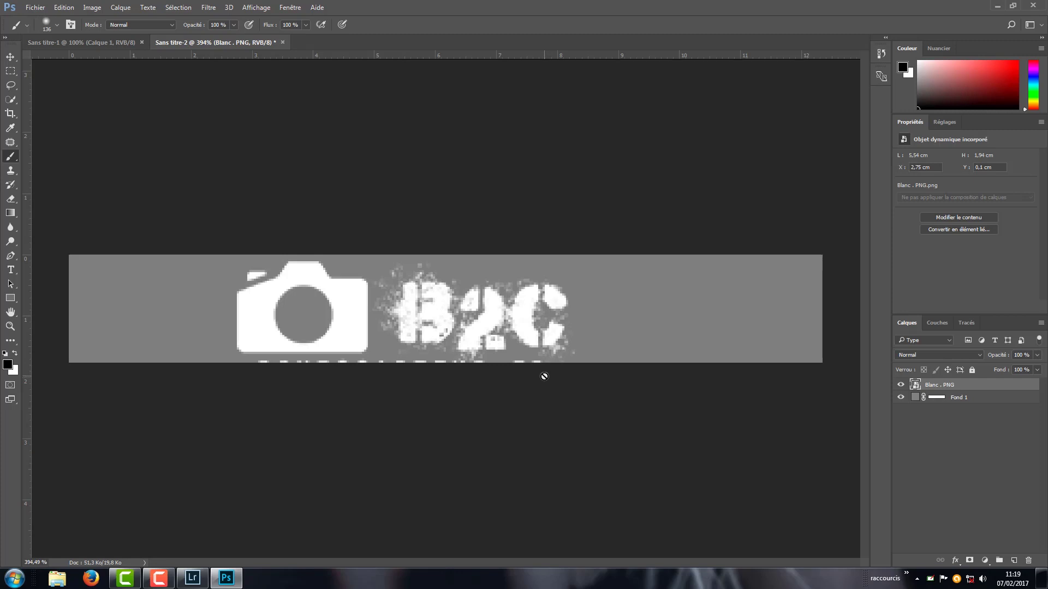
pyautogui.keyDown('ctrl'); pyautogui.click(601, 334); pyautogui.keyUp('ctrl')
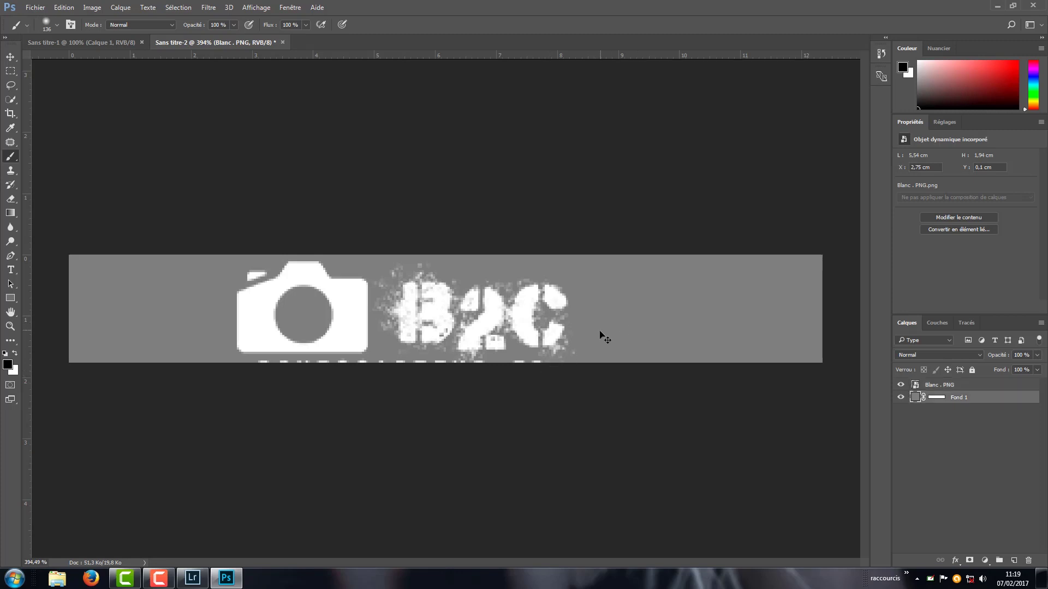
pyautogui.click(914, 383)
pyautogui.moveTo(489, 318); pyautogui.dragTo(489, 325)
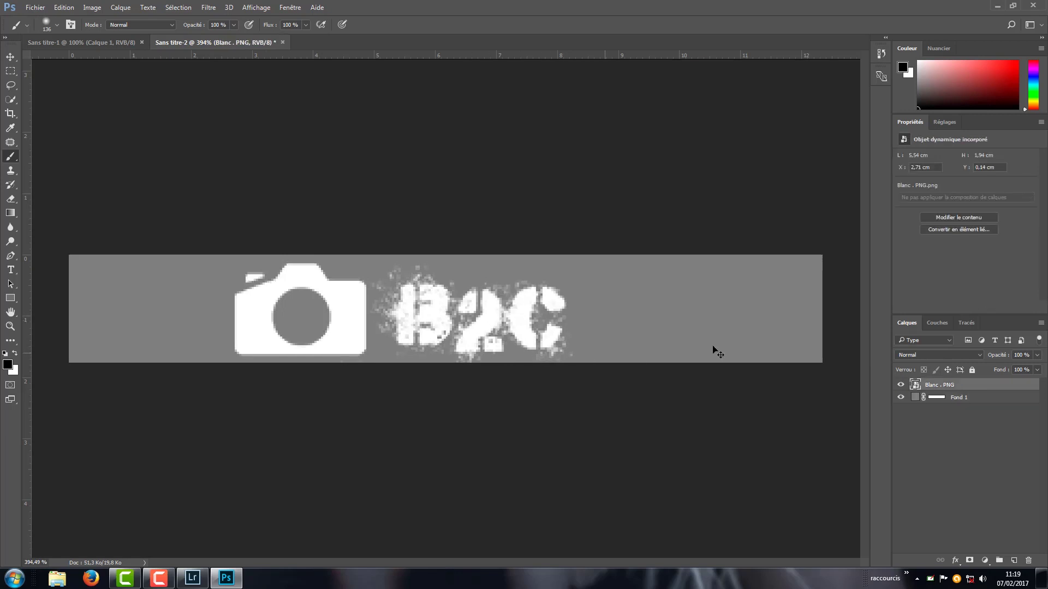
pyautogui.click(900, 398)
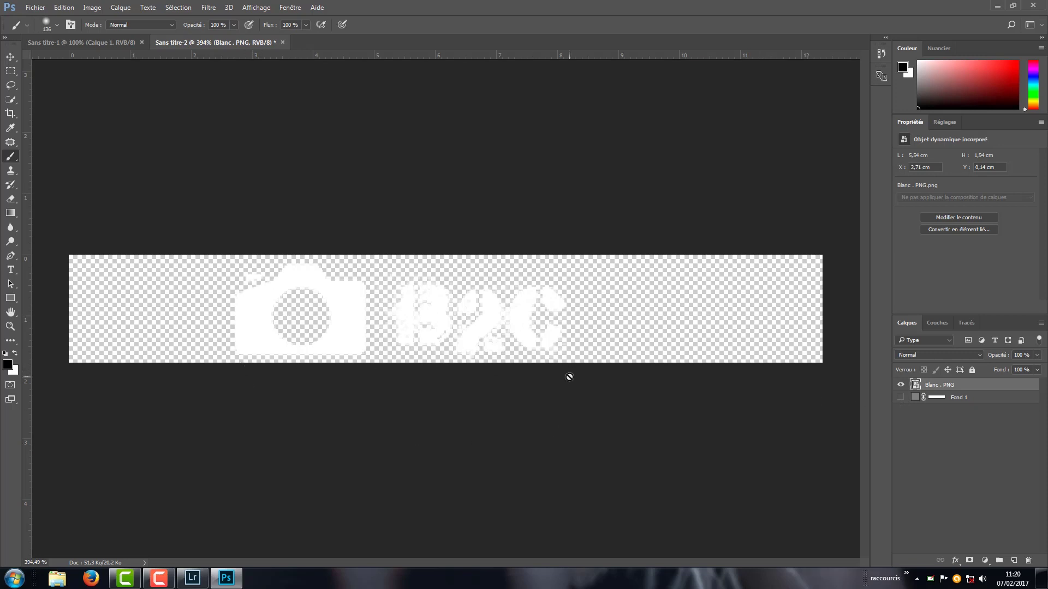
# Type a trial name right of the logo, discard it, and hide Fond 1 again
pyautogui.click(901, 397)
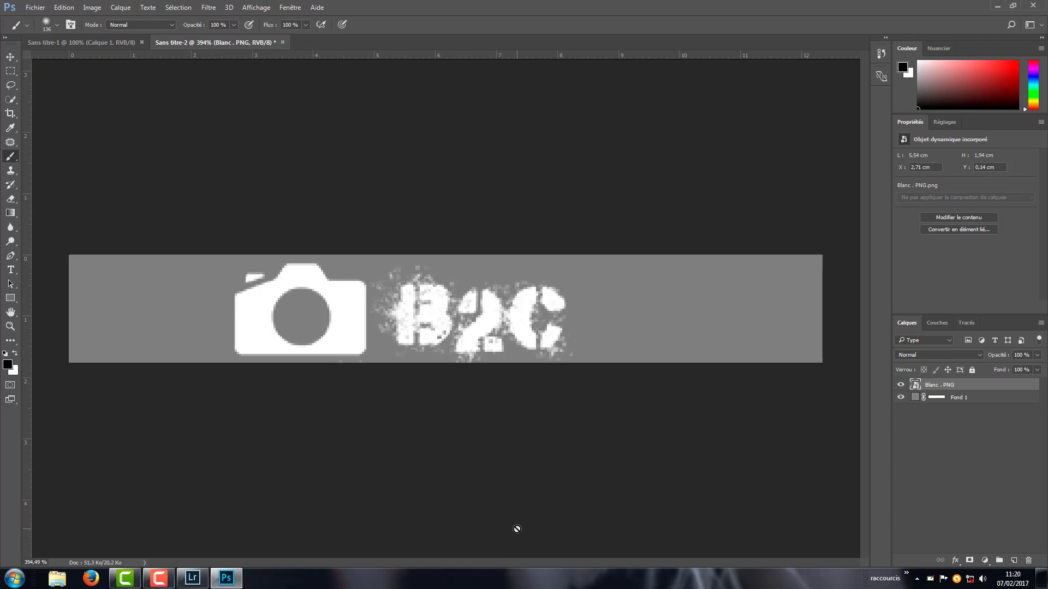
pyautogui.press('t')
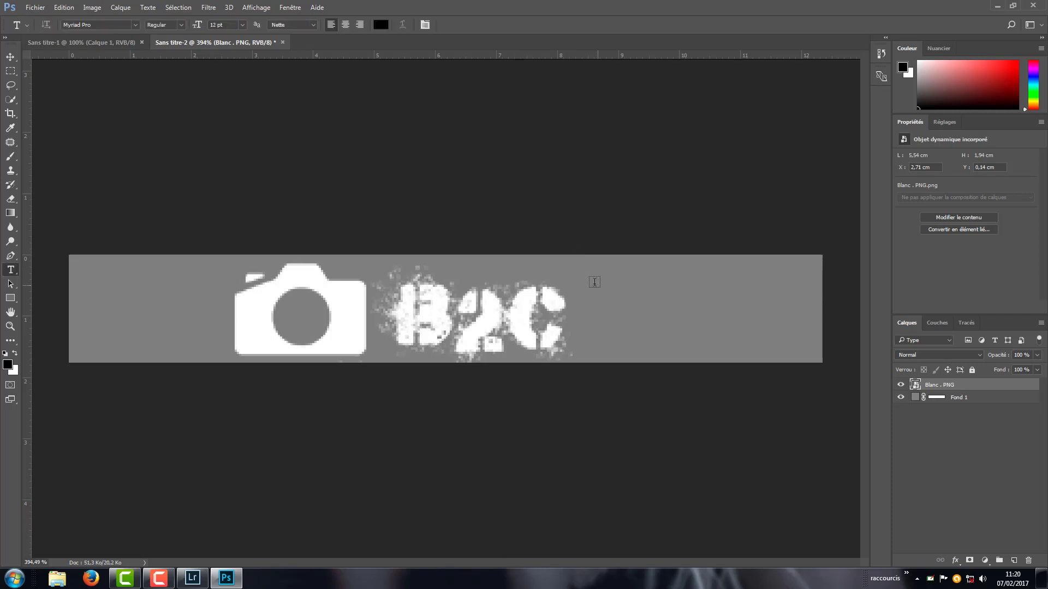
pyautogui.moveTo(584, 276); pyautogui.dragTo(796, 384)
pyautogui.write('ANTHONY')
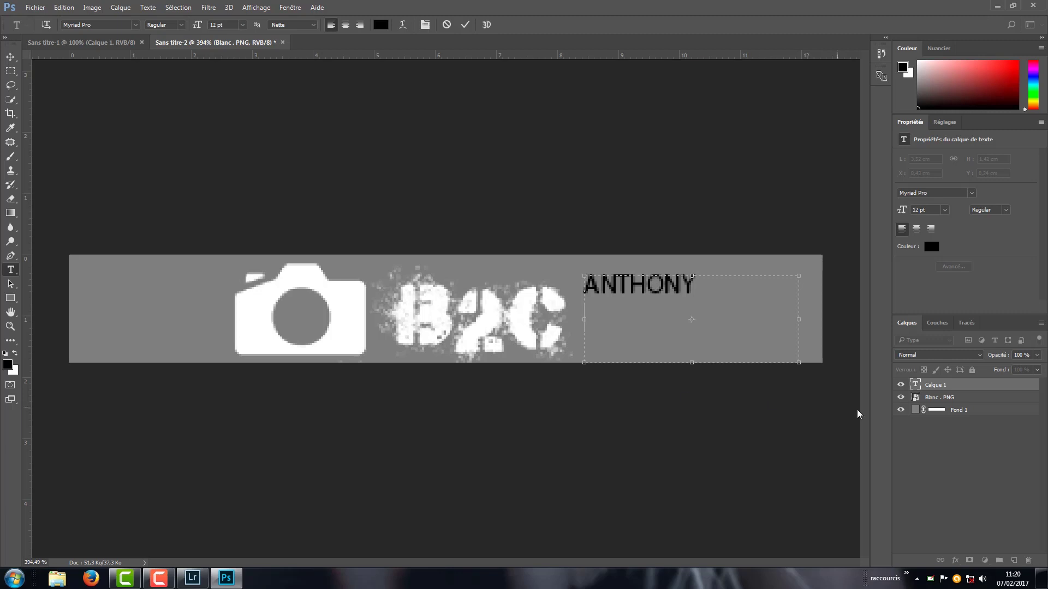
pyautogui.press('Escape')
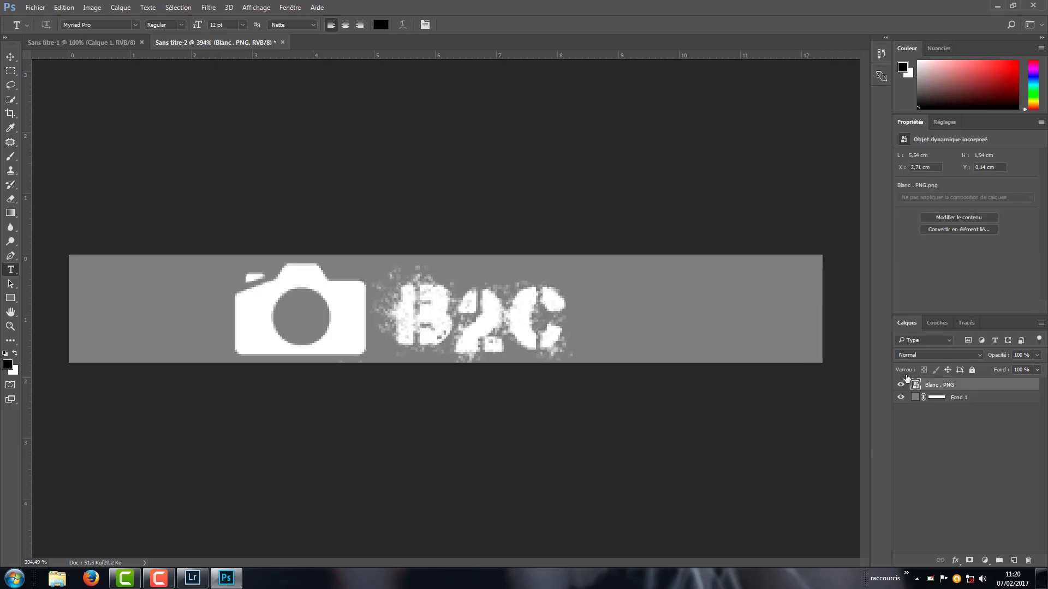
pyautogui.click(901, 397)
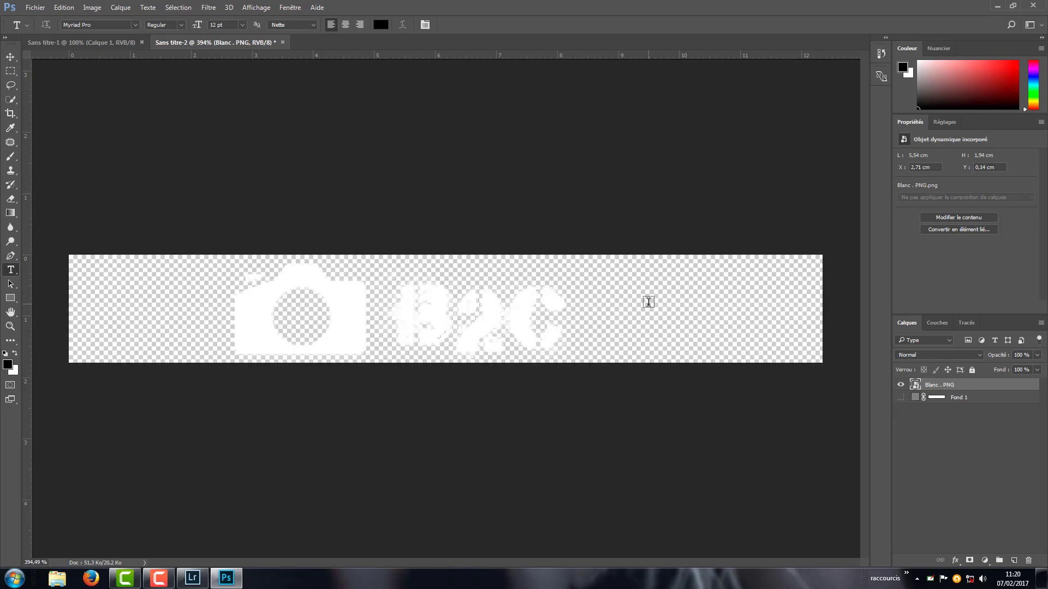
# Save the image as PNG '254254' in Pictogramme > plaque identité lightroom, accepting the PNG options
pyautogui.click(35, 7)
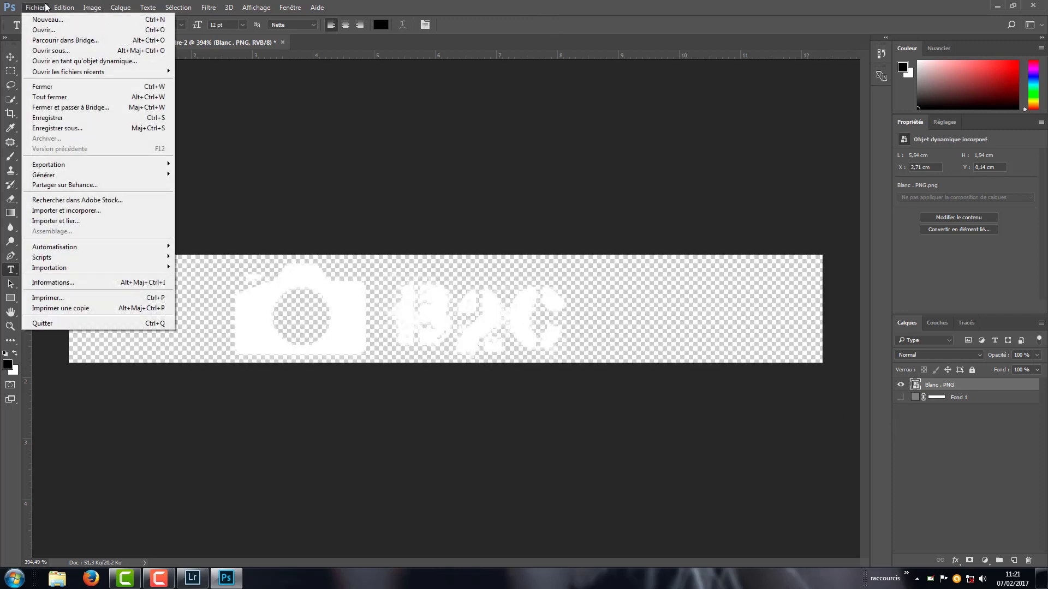
pyautogui.click(49, 127)
pyautogui.click(47, 131)
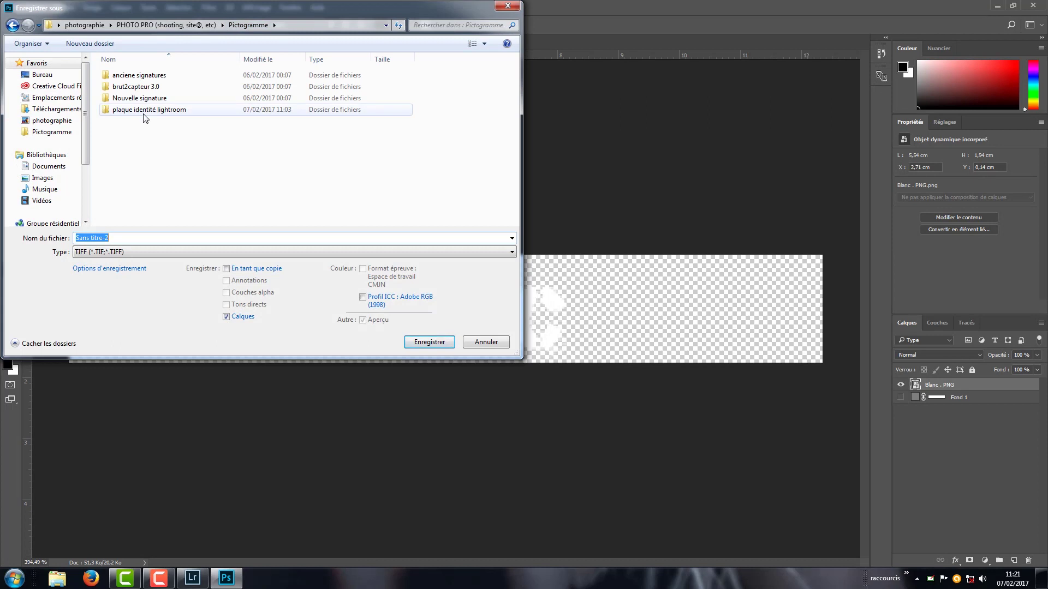
pyautogui.doubleClick(145, 111)
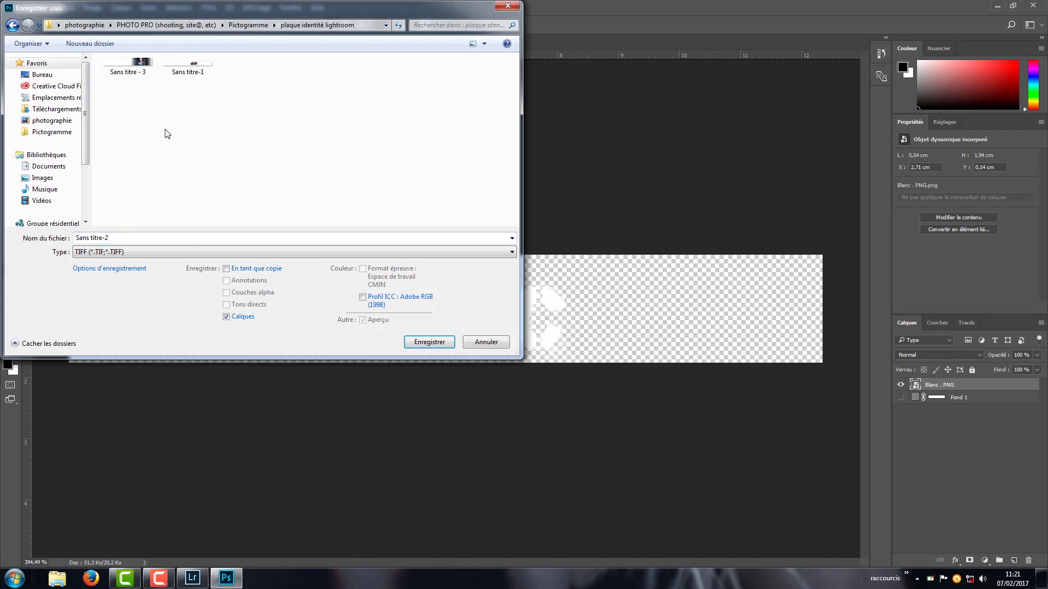
pyautogui.doubleClick(121, 238)
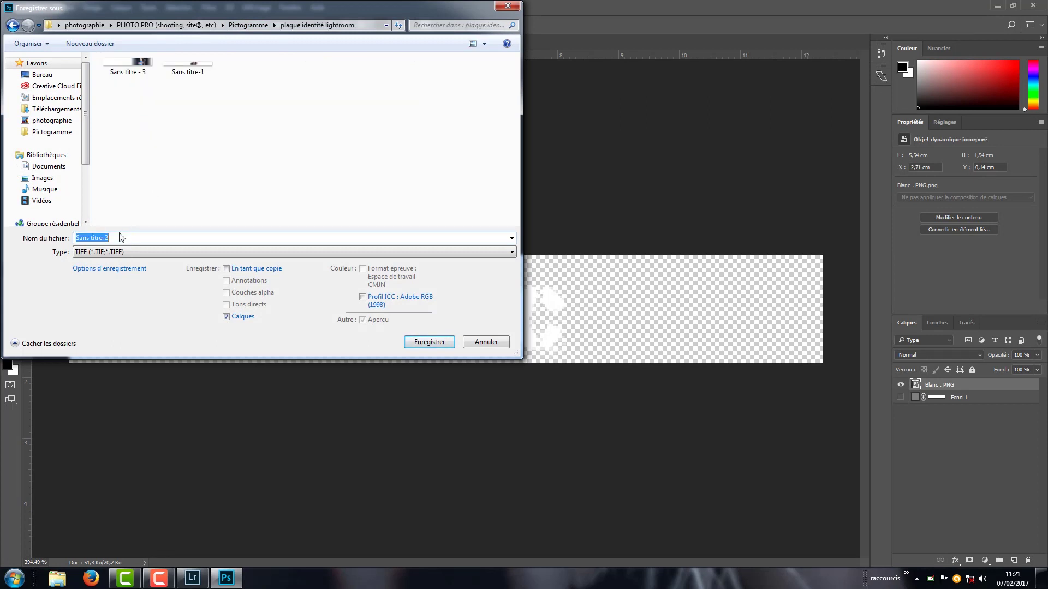
pyautogui.write('25')
pyautogui.write('4254')
pyautogui.click(107, 254)
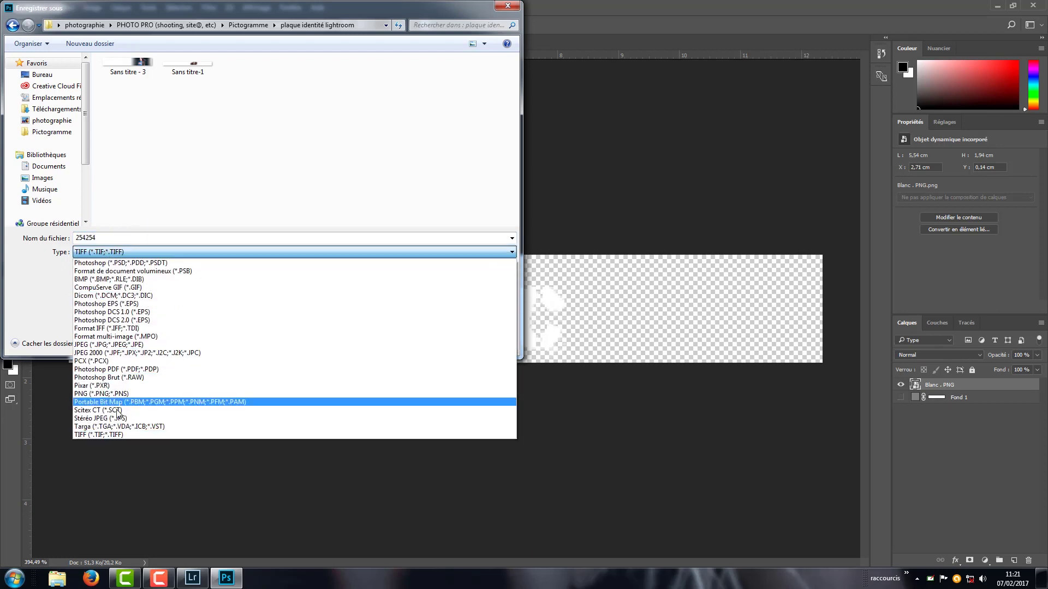
pyautogui.click(122, 393)
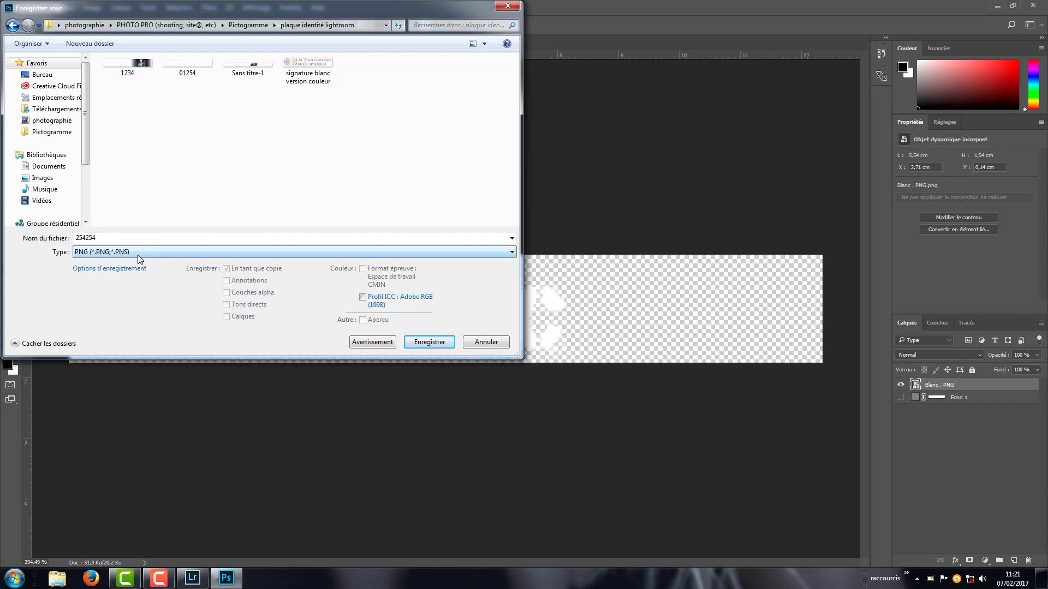
pyautogui.click(414, 341)
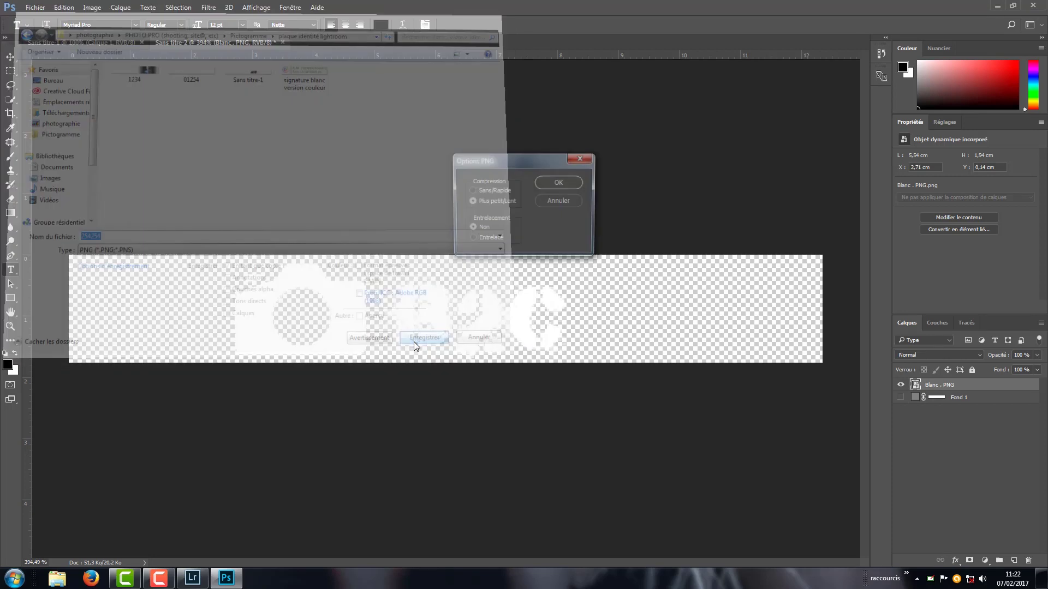
pyautogui.press('Return')
# In Lightroom's Configuration de la plaque d'identité, replace the plate image with the 254254 file
pyautogui.click(997, 6)
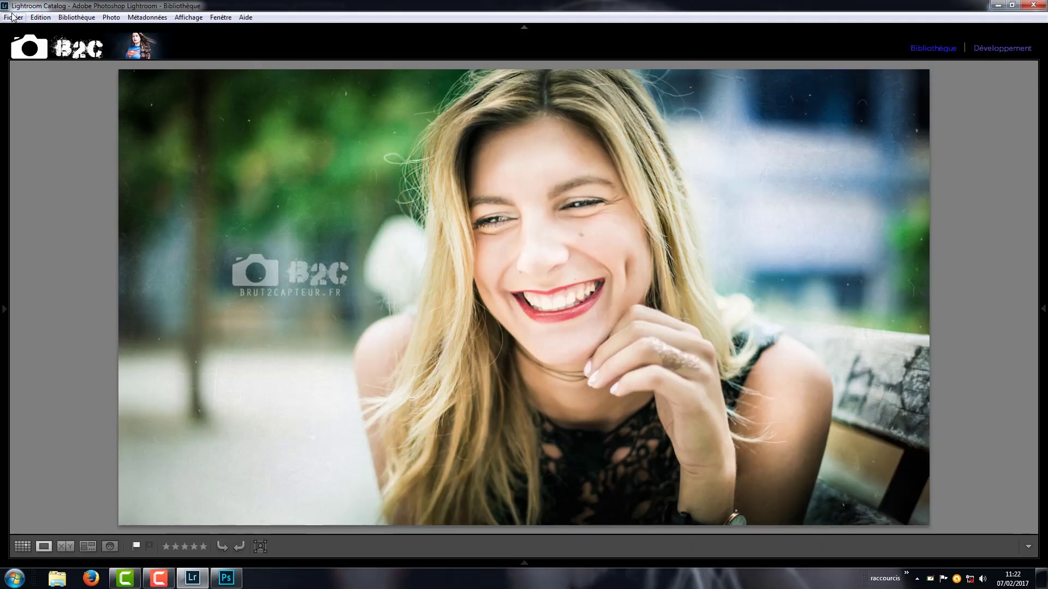
pyautogui.click(13, 17)
pyautogui.moveTo(41, 18)
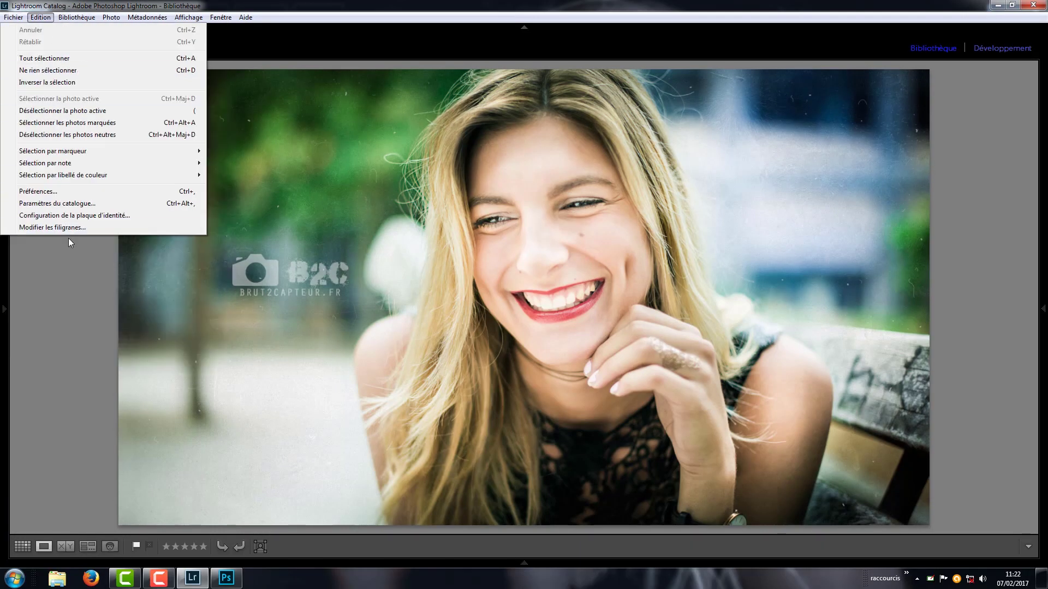
pyautogui.click(70, 218)
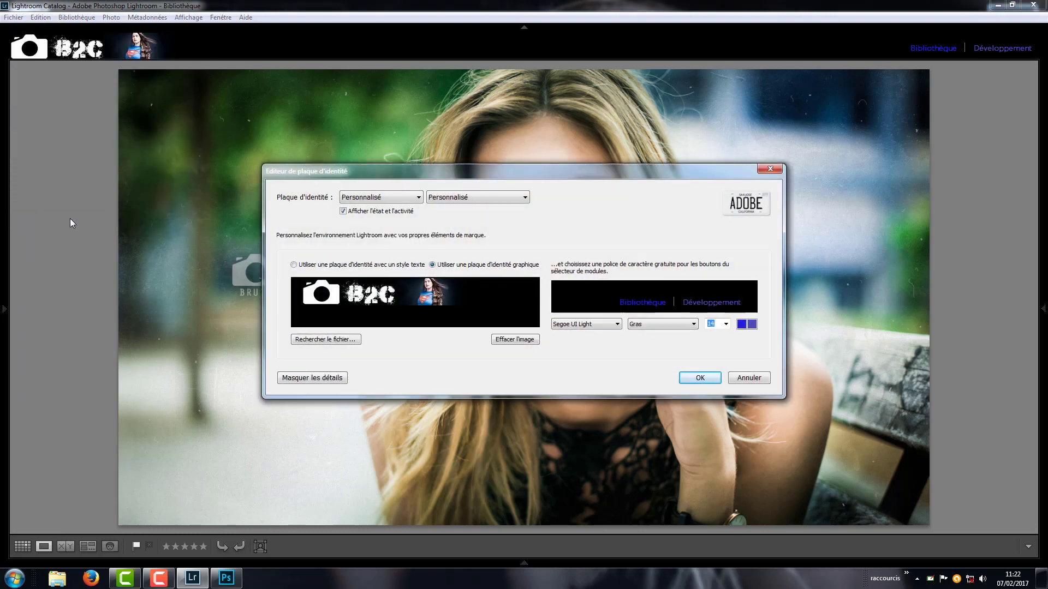
pyautogui.click(503, 340)
pyautogui.click(326, 340)
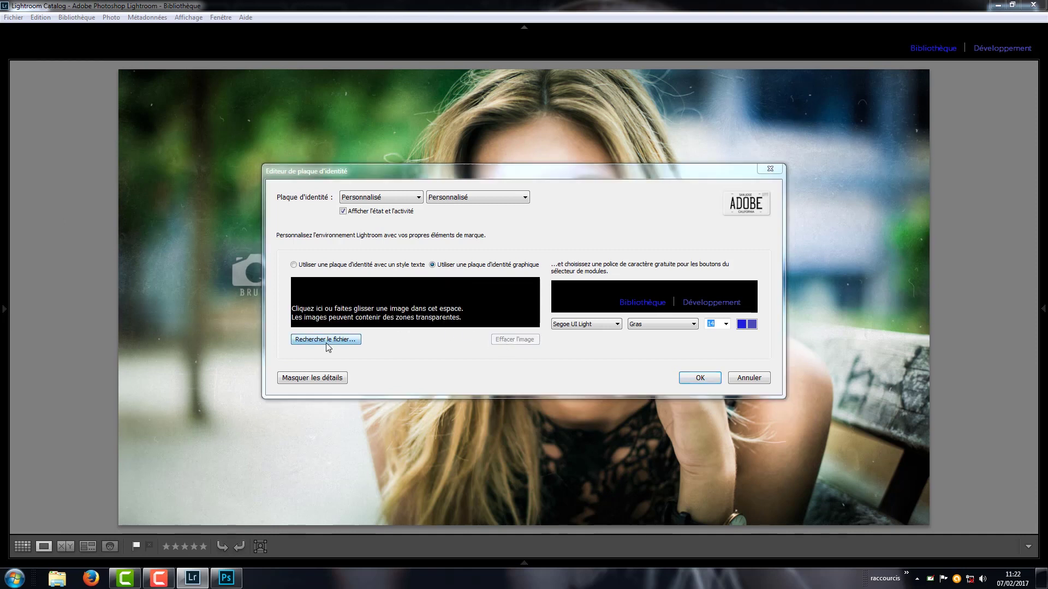
pyautogui.click(611, 255)
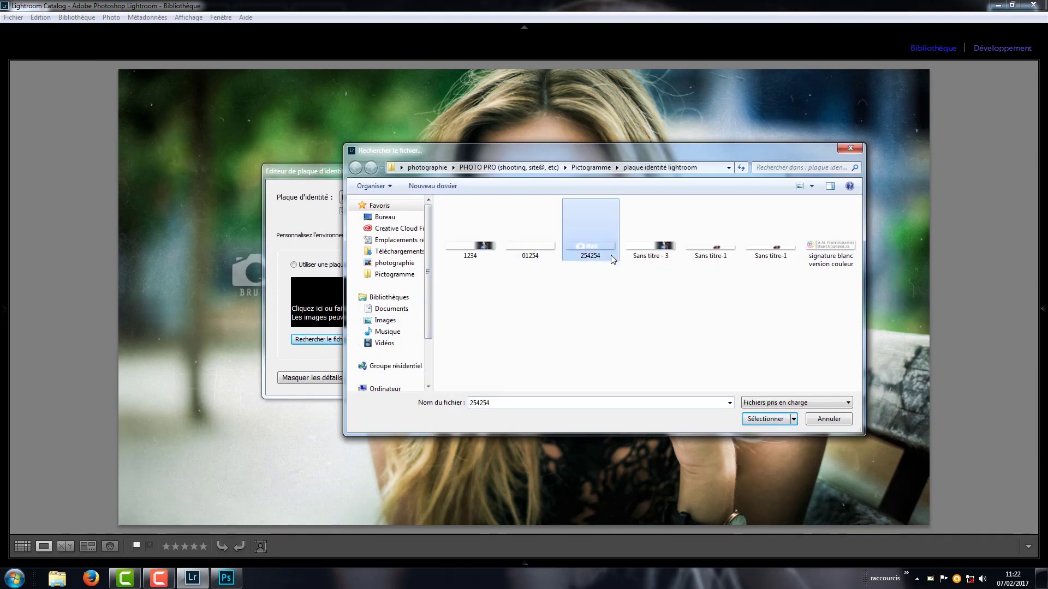
pyautogui.doubleClick(611, 254)
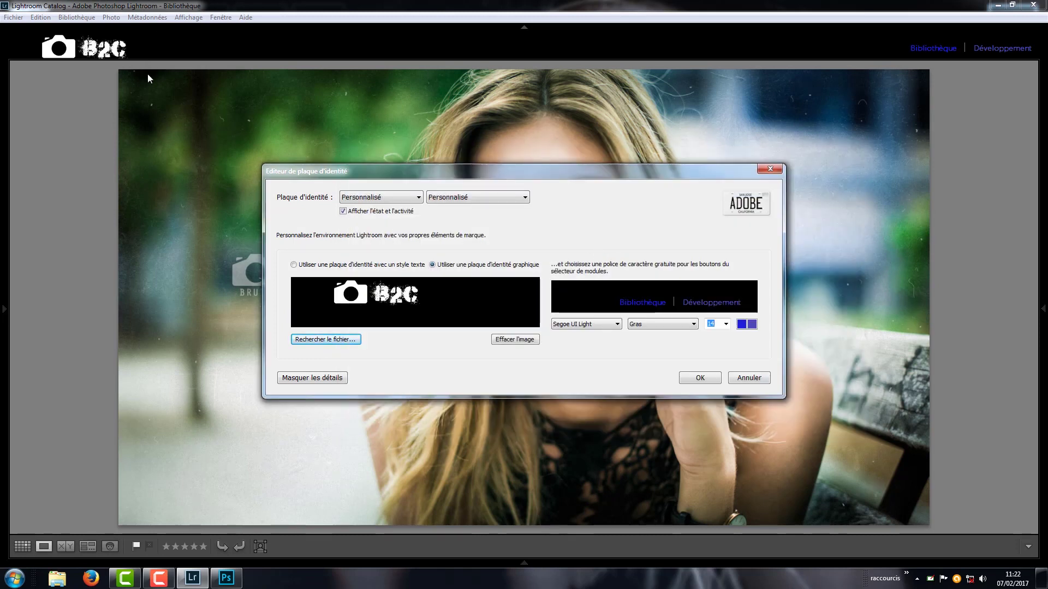
pyautogui.click(699, 378)
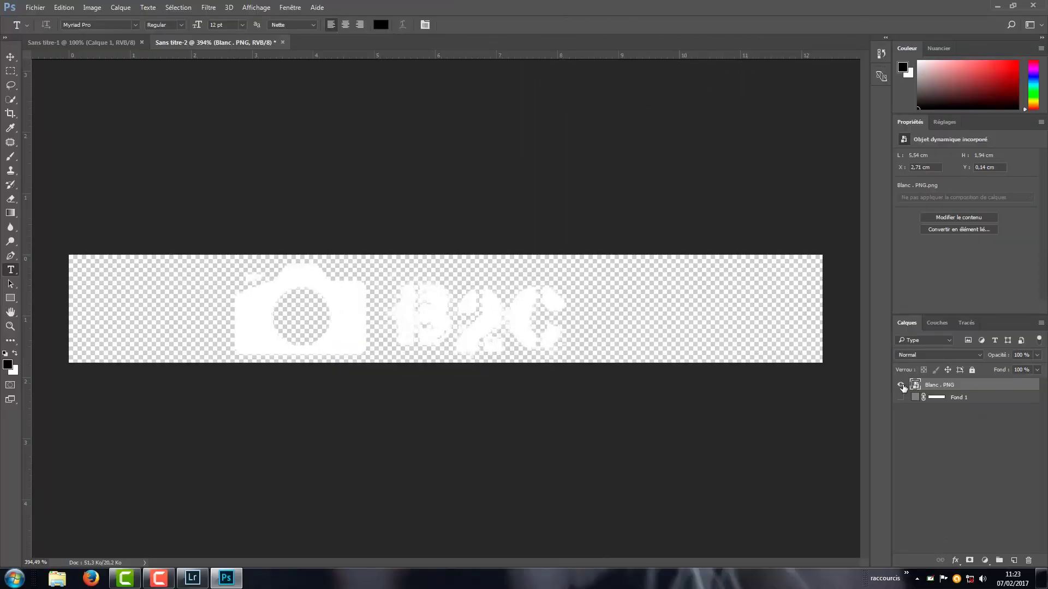
# Show Fond 1 again and set its fill colour to black (000000)
pyautogui.click(901, 397)
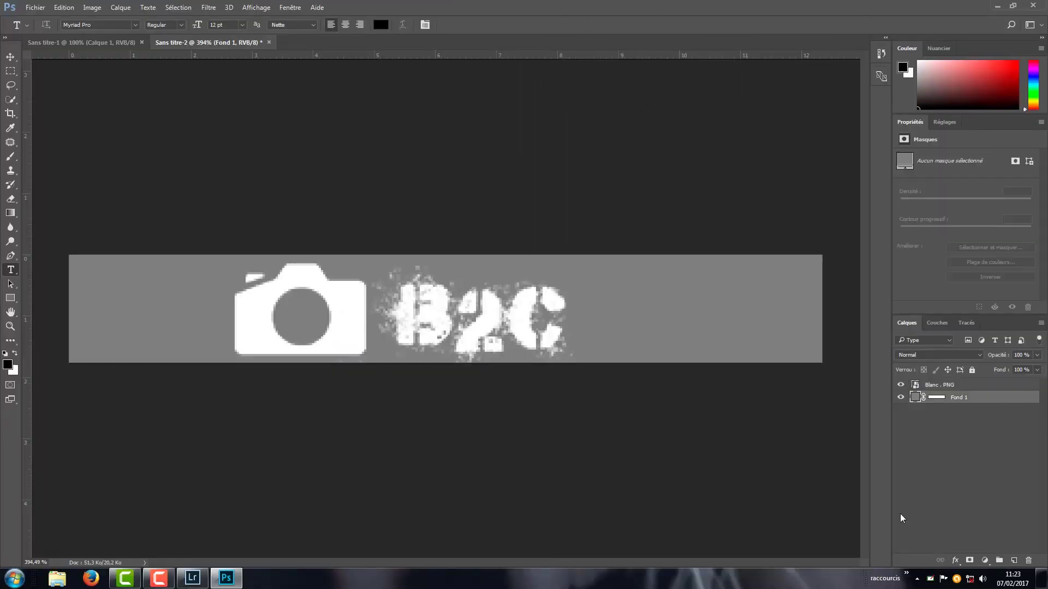
pyautogui.doubleClick(915, 397)
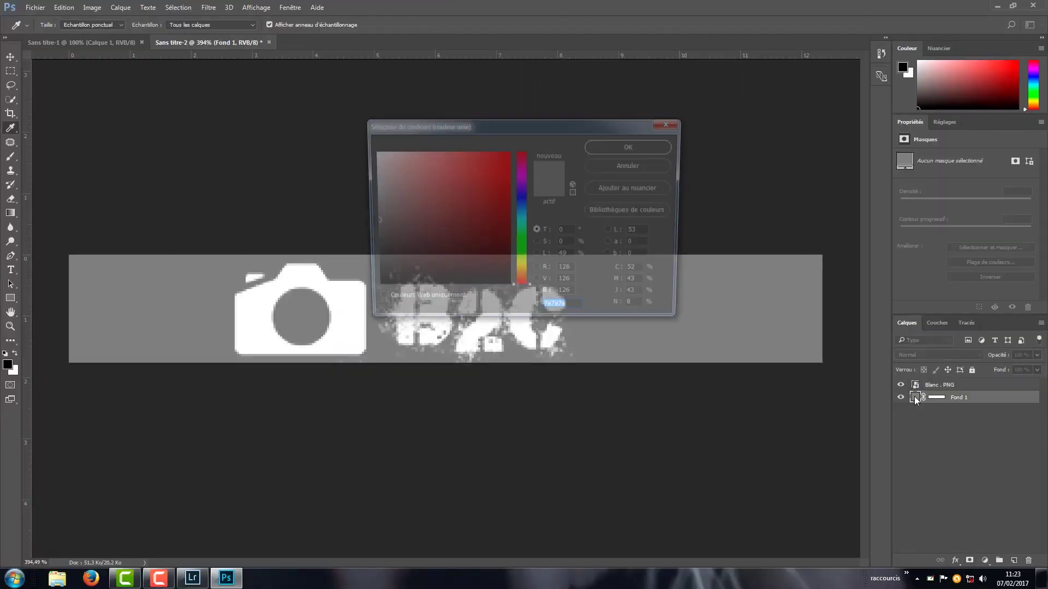
pyautogui.write('000000')
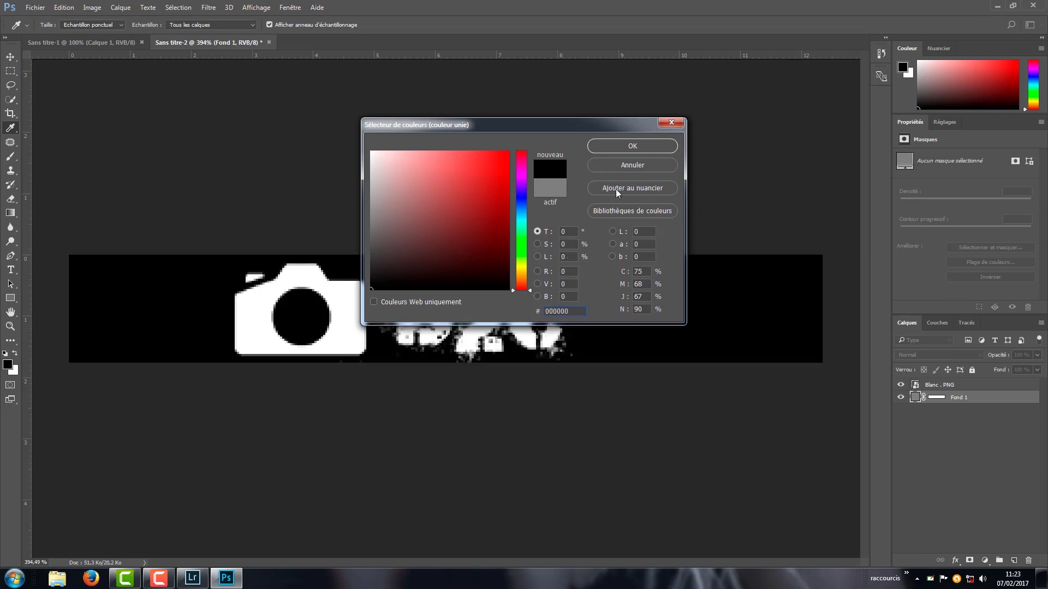
pyautogui.write('t')
pyautogui.click(632, 146)
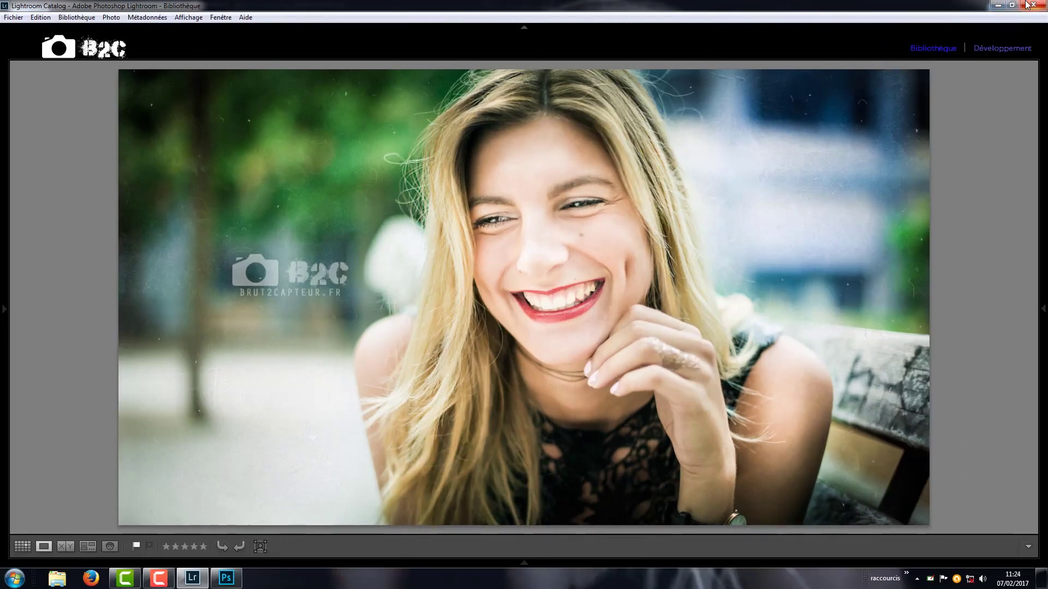
# Relaunch Lightroom to check its splash screen, then return to Photoshop's New Document dialog
pyautogui.click(1026, 5)
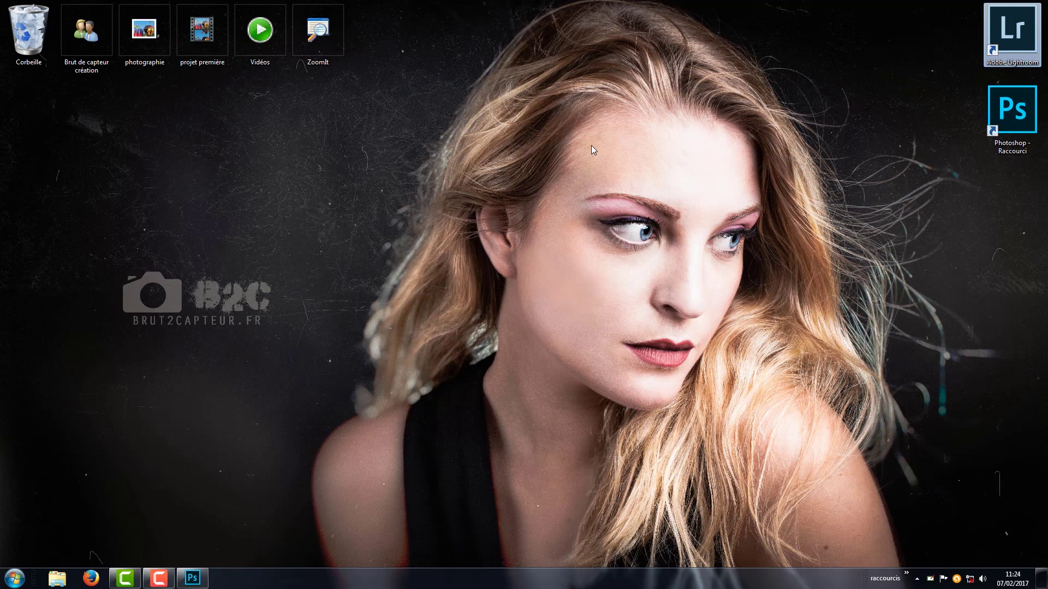
pyautogui.doubleClick(1007, 34)
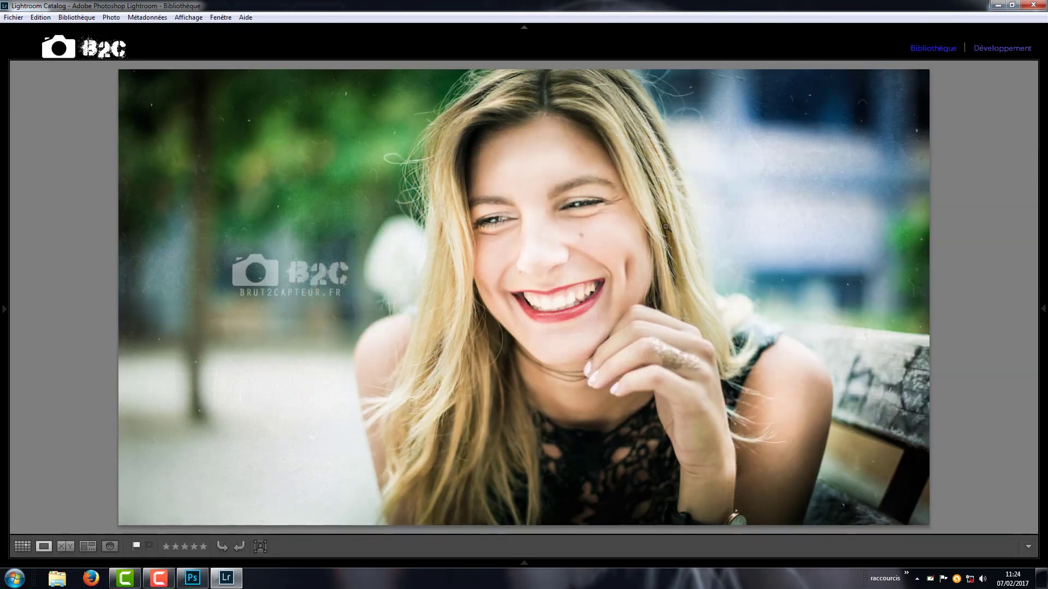
pyautogui.click(1002, 5)
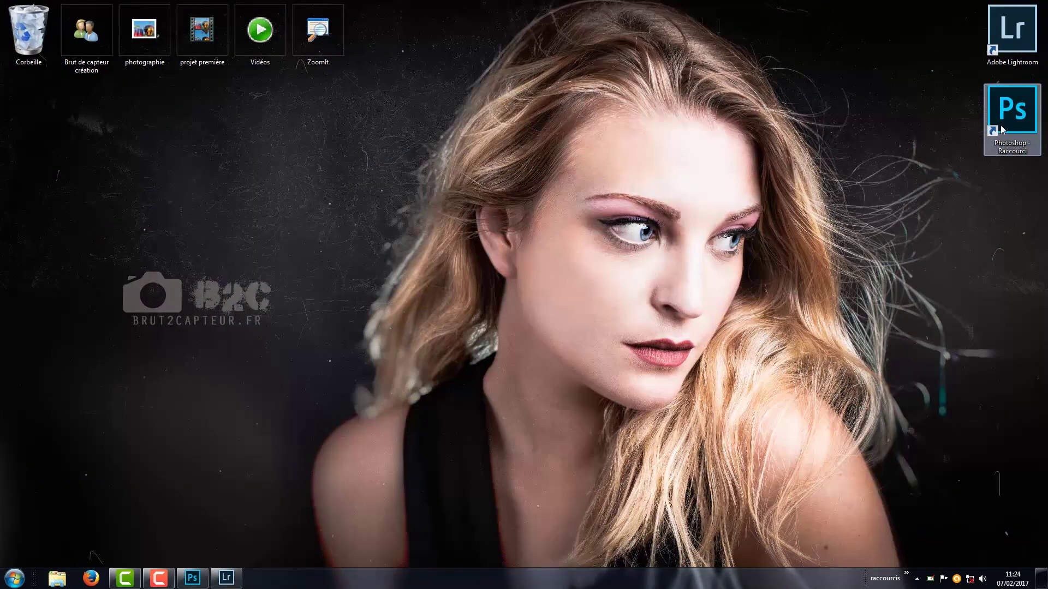
pyautogui.doubleClick(999, 128)
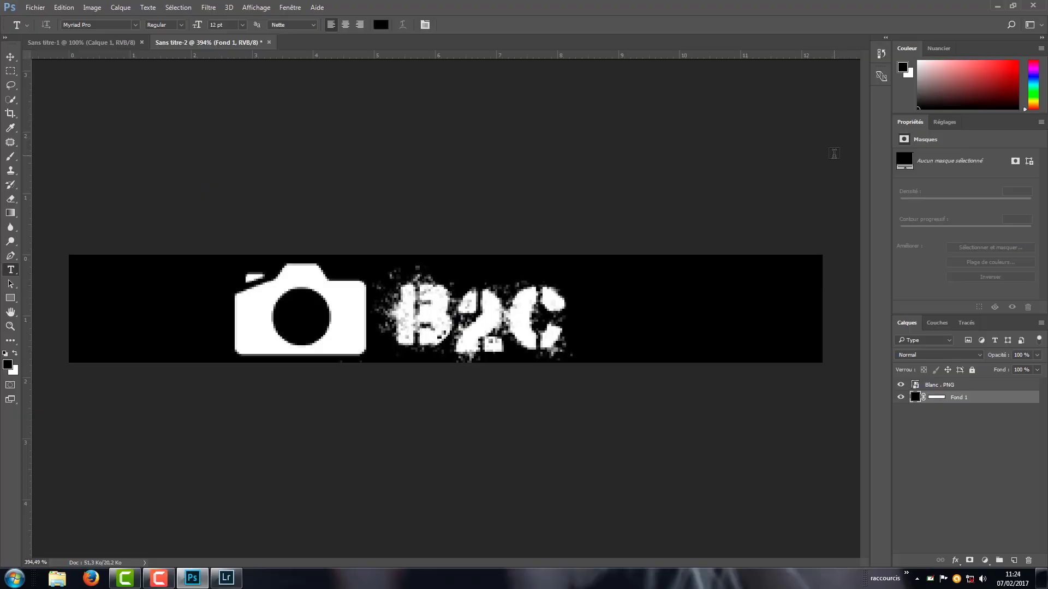
pyautogui.hotkey('ctrl', 'n')
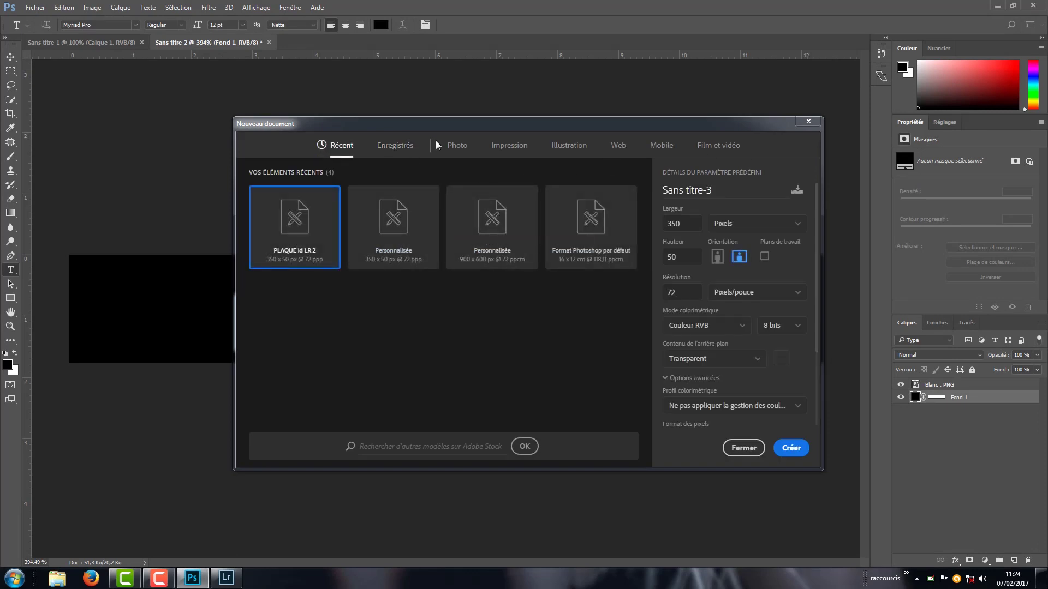
# Create Sans titre-3 from the saved CARRE SPLASH 2 (900x600, transparent) preset
pyautogui.click(410, 145)
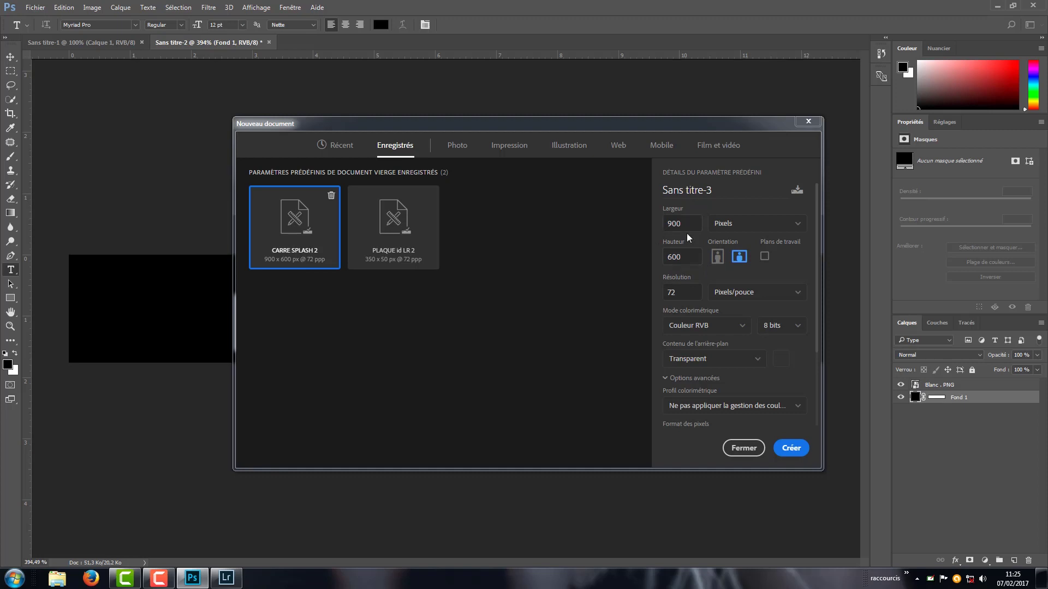
pyautogui.click(790, 448)
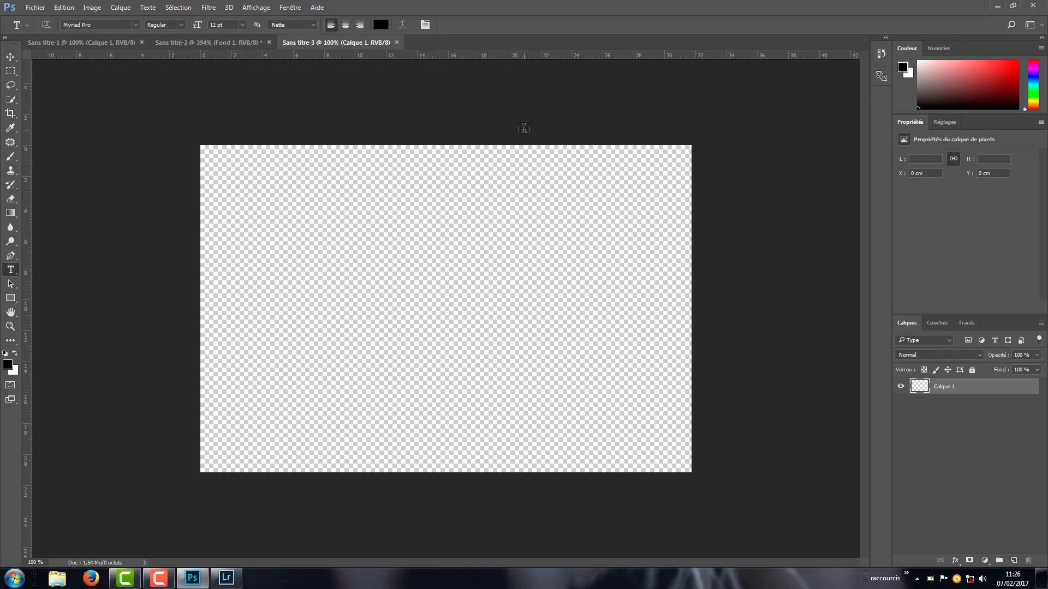
# Browse photographie > PHOTO PRO > BRUT 2 CAPTEUR > Logo > logo LR and open Sans titre-1.tif
pyautogui.click(1001, 4)
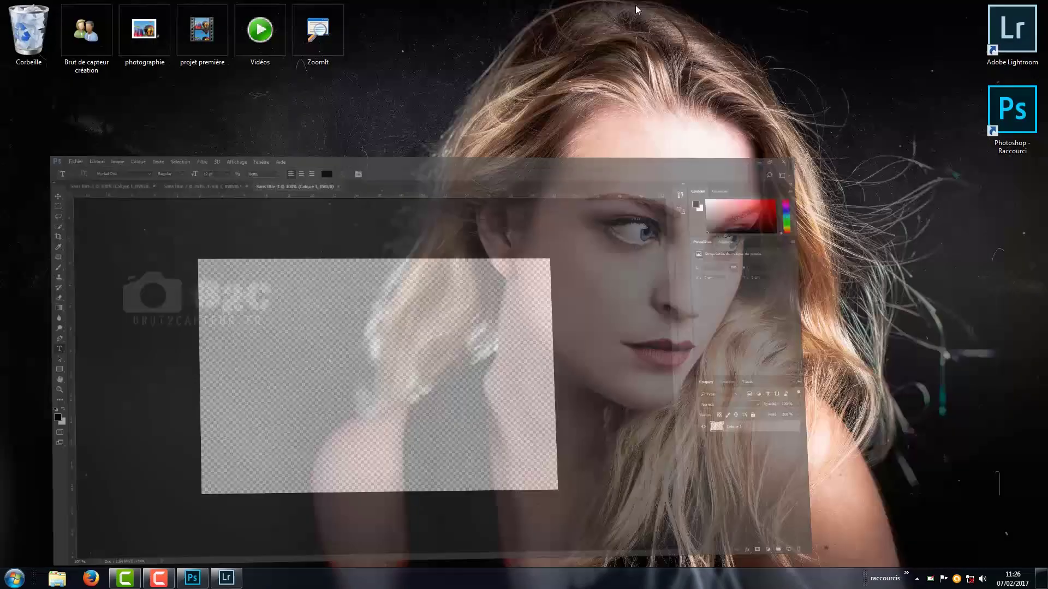
pyautogui.doubleClick(144, 30)
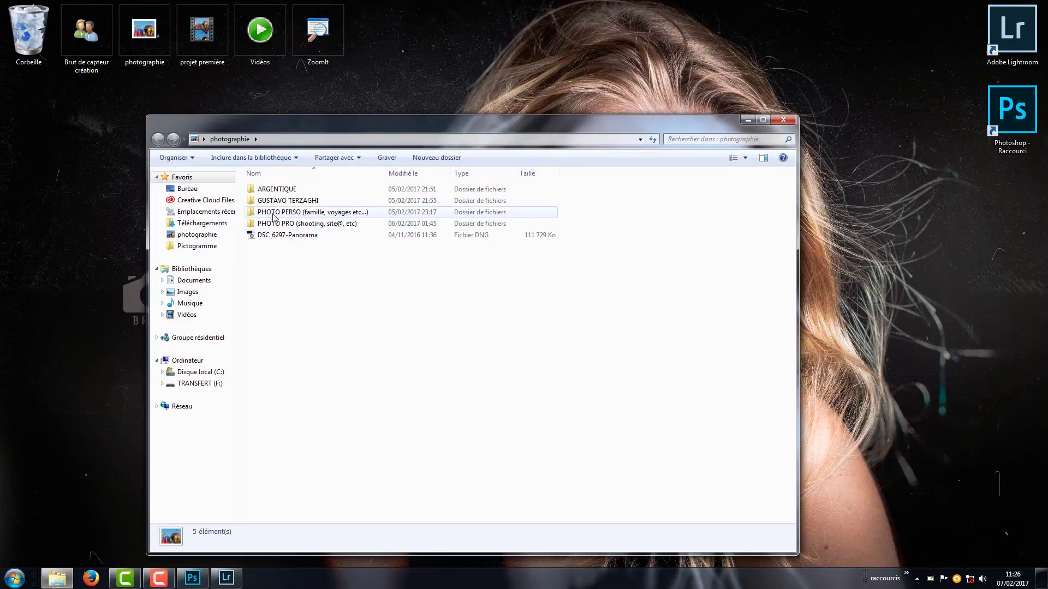
pyautogui.click(281, 223)
pyautogui.doubleClick(281, 223)
pyautogui.doubleClick(283, 201)
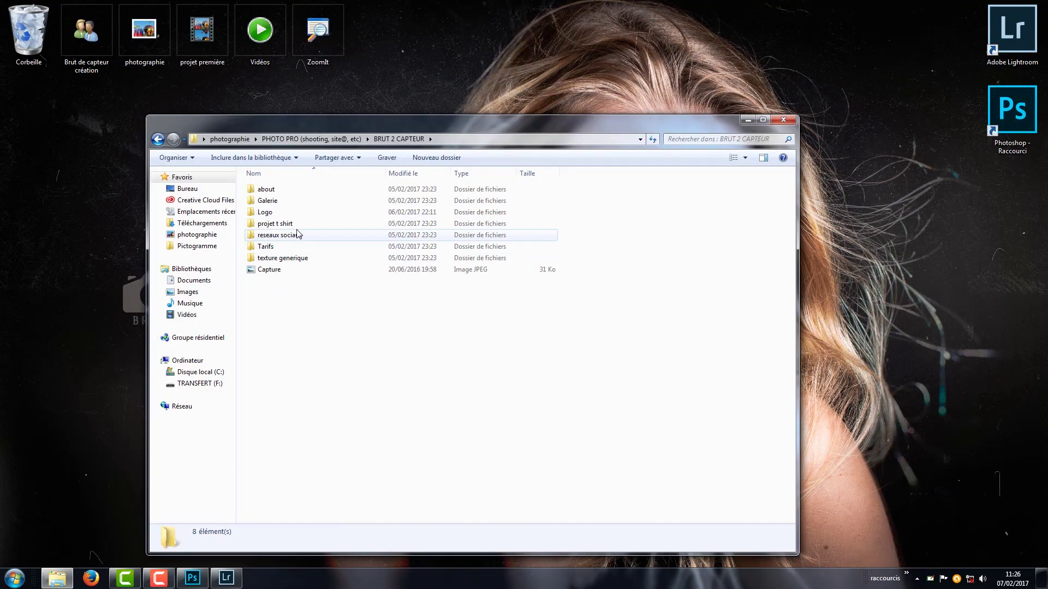
pyautogui.click(455, 191)
pyautogui.click(518, 197)
pyautogui.doubleClick(519, 198)
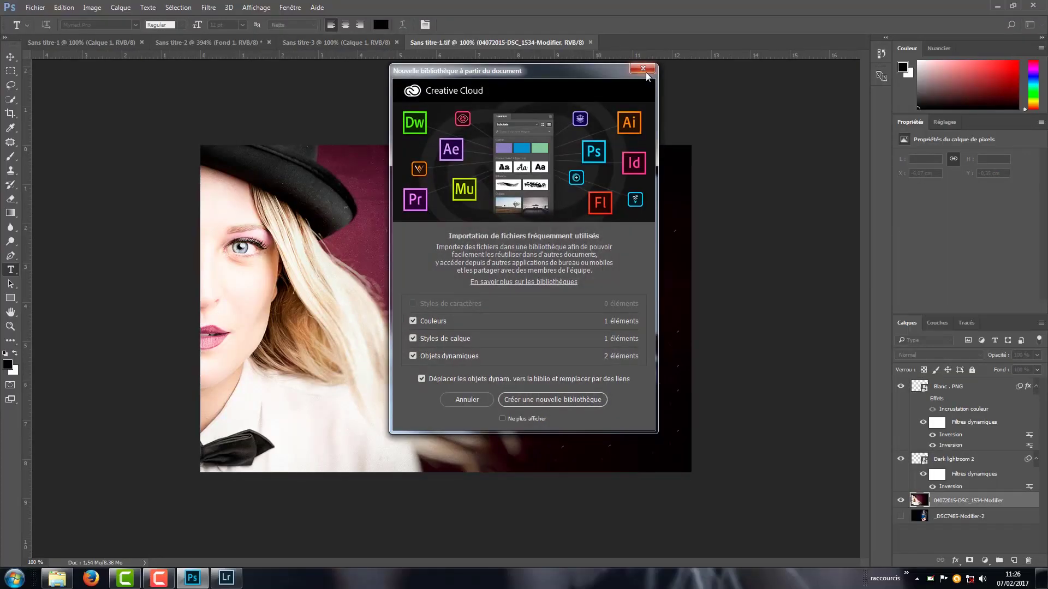
# Duplicate the Dark lightroom 2 and Blanc.PNG layers into the Sans titre-3 document
pyautogui.click(643, 69)
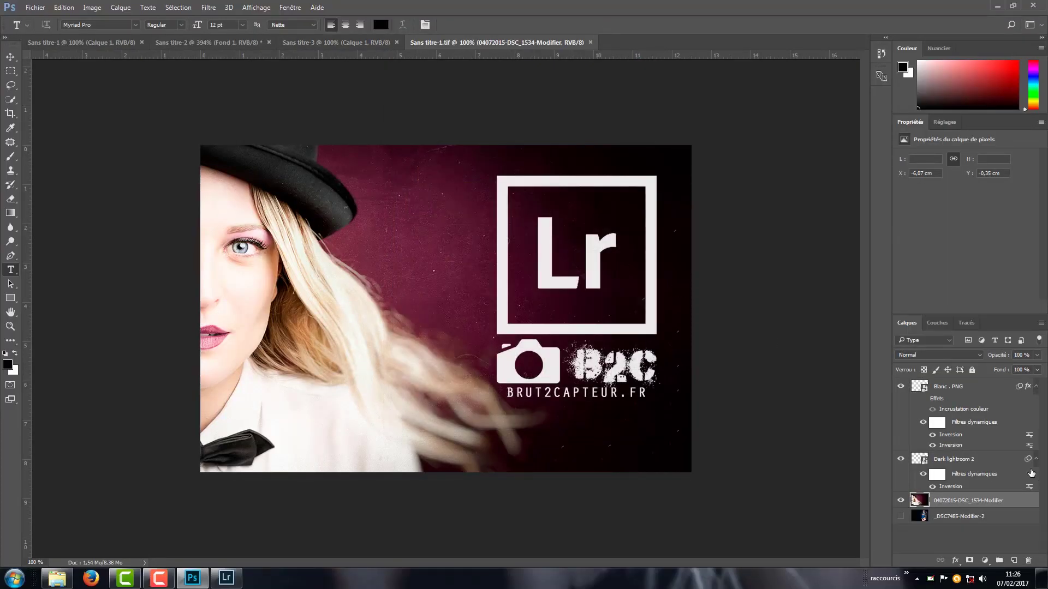
pyautogui.click(922, 458)
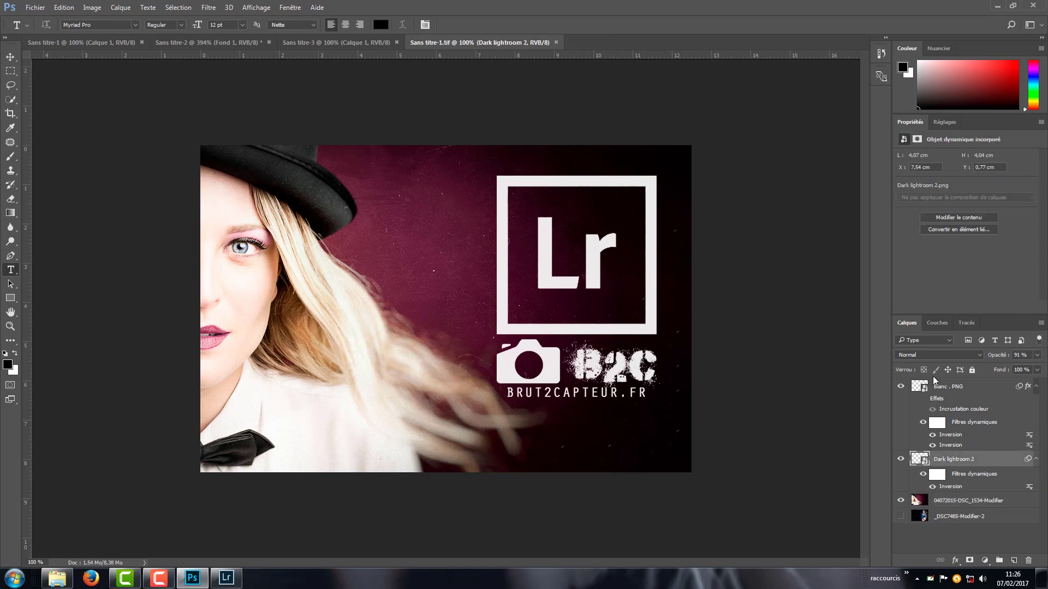
pyautogui.keyDown('shift'); pyautogui.click(923, 387); pyautogui.keyUp('shift')
pyautogui.rightClick(993, 392)
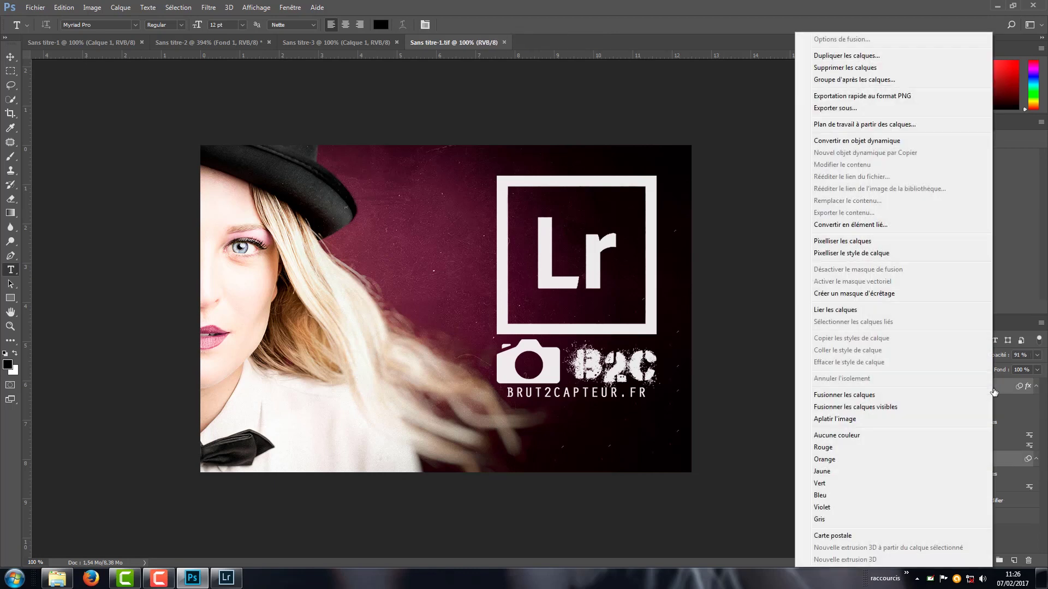
pyautogui.click(879, 56)
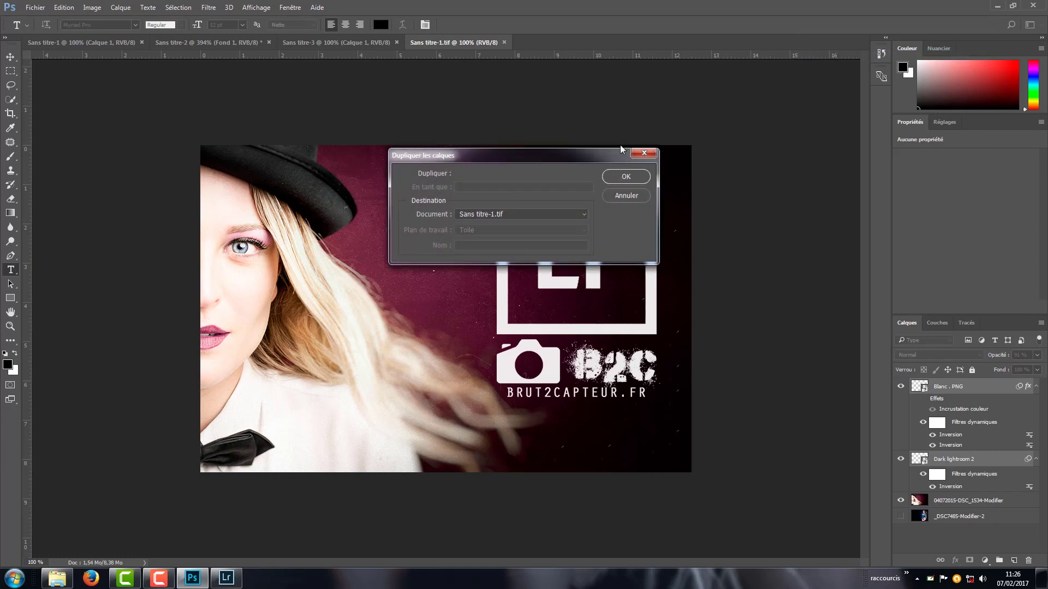
pyautogui.click(534, 214)
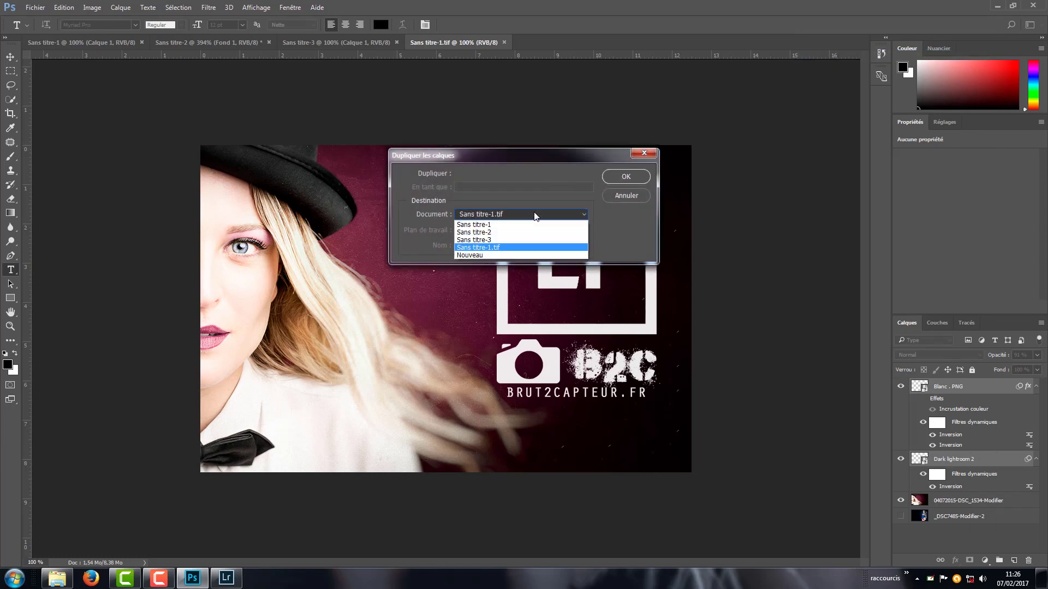
pyautogui.click(535, 240)
pyautogui.click(616, 177)
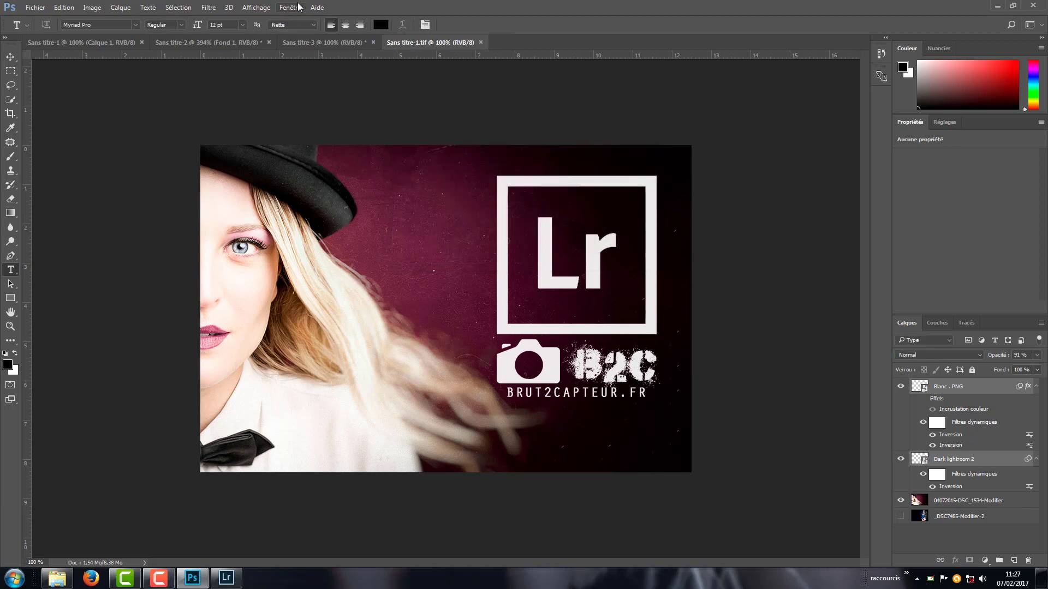
pyautogui.click(310, 39)
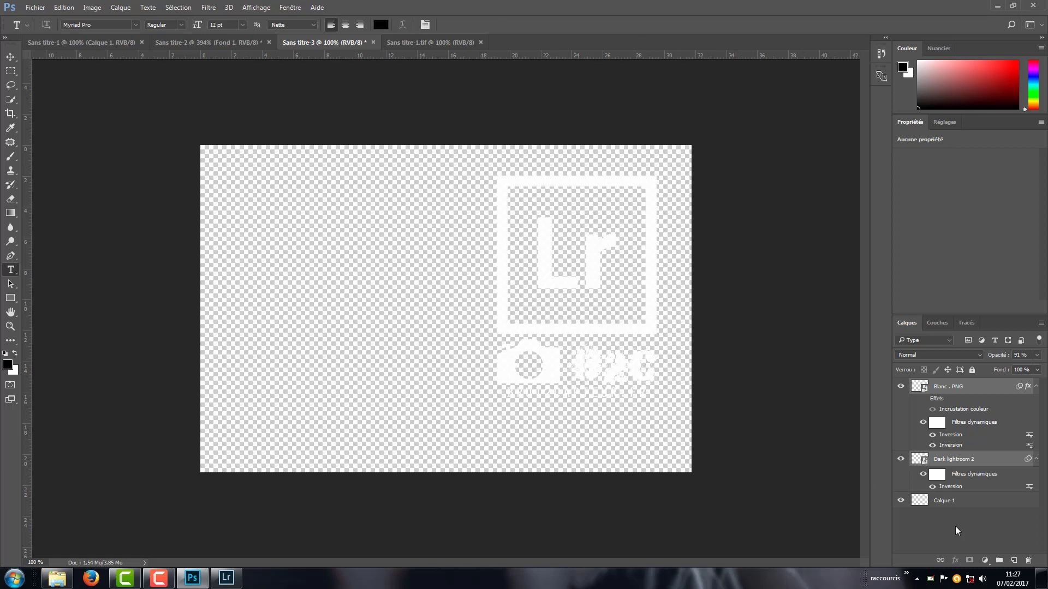
# Add a black (000000) Couleur unie fill layer above Calque 1, beneath the logo
pyautogui.click(960, 501)
pyautogui.click(985, 564)
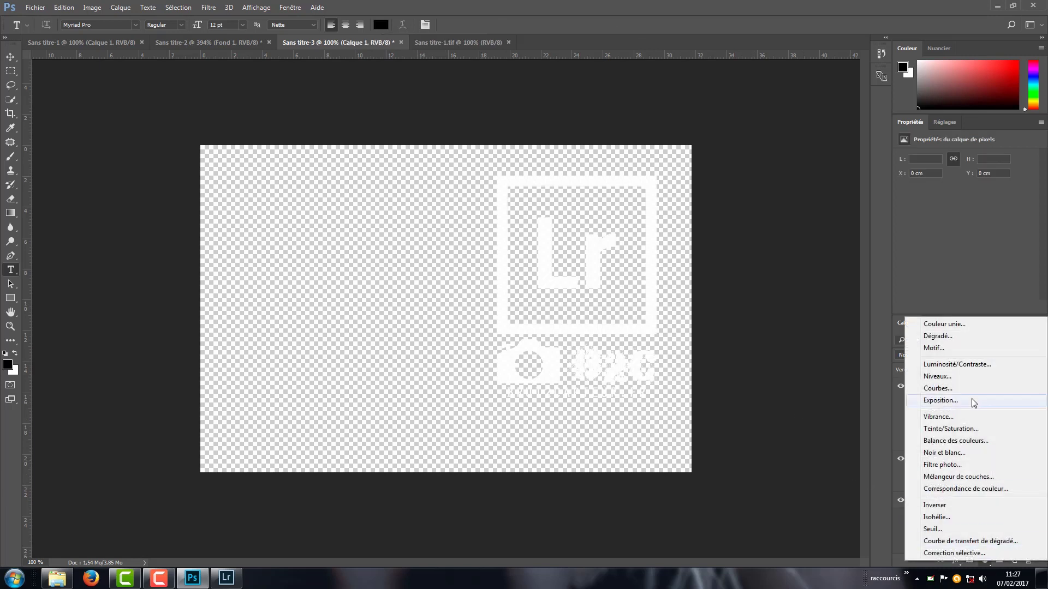
pyautogui.click(945, 322)
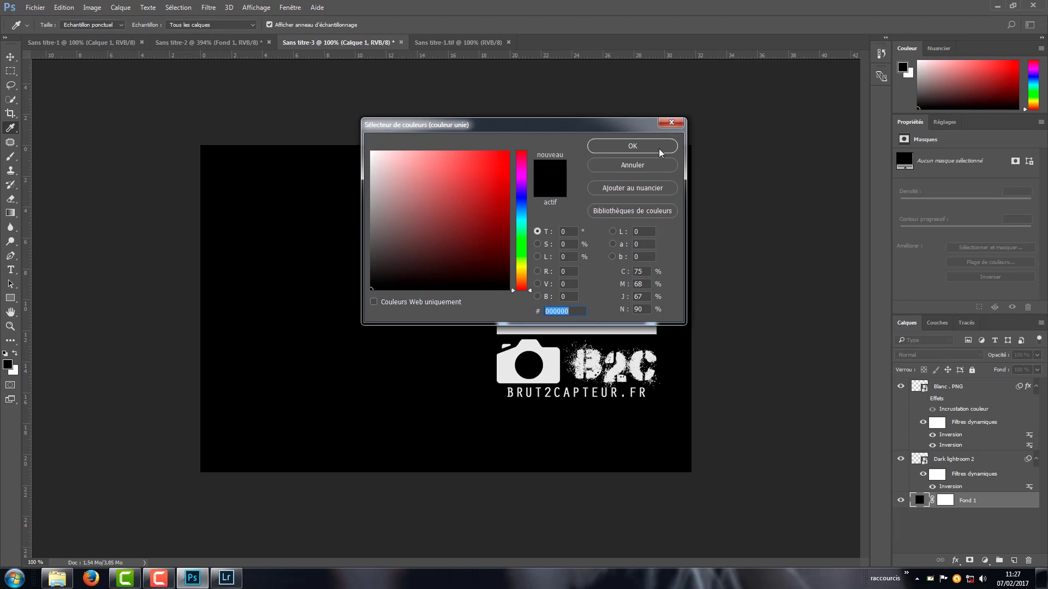
pyautogui.click(660, 149)
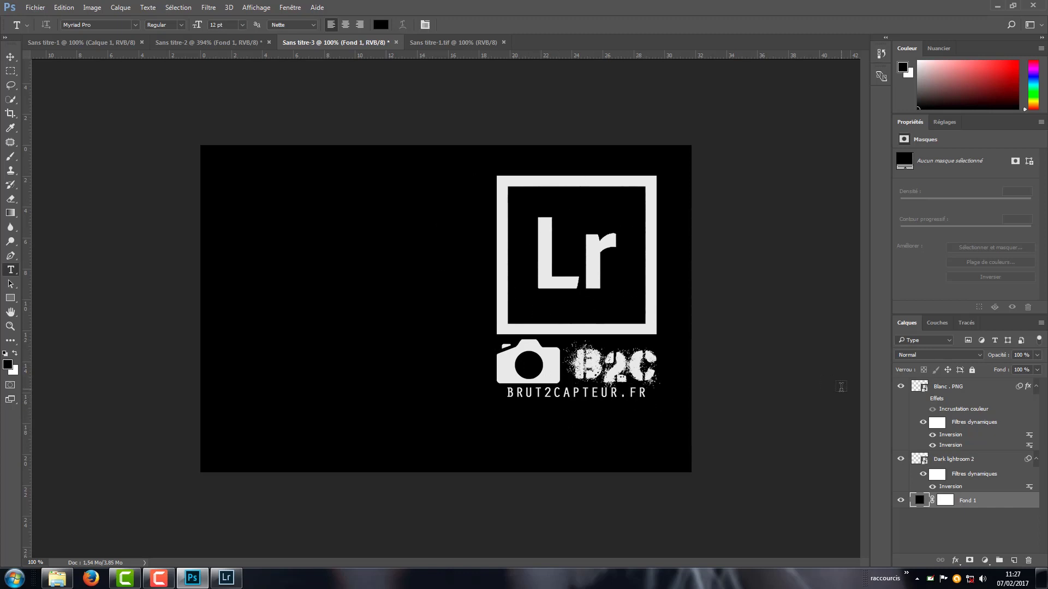
pyautogui.click(35, 7)
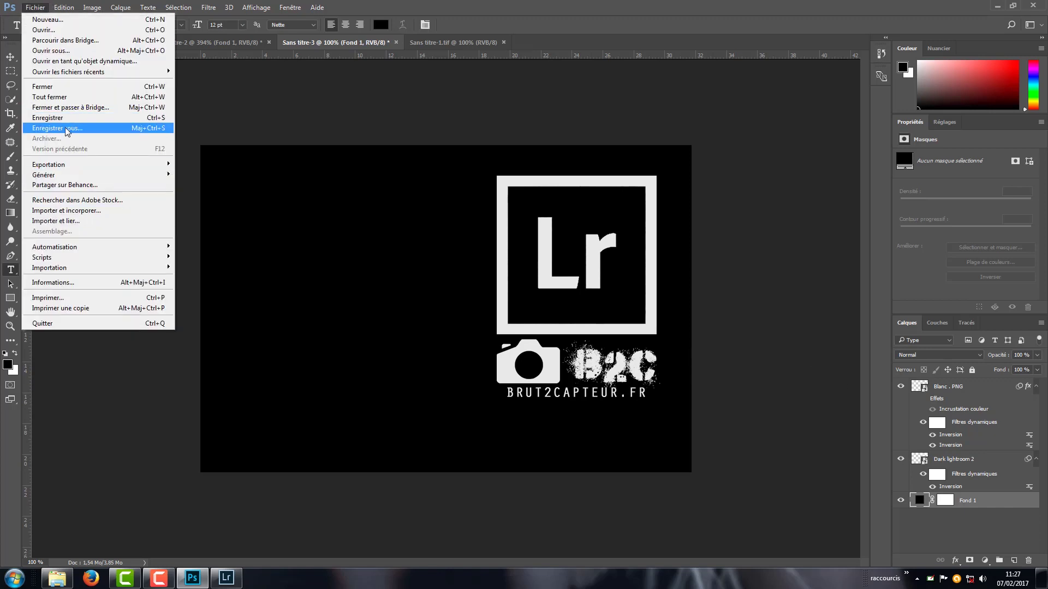
# Place a photo from PHOTO PRO > Flickr and enlarge it beyond the canvas edges
pyautogui.click(71, 212)
pyautogui.doubleClick(147, 78)
pyautogui.doubleClick(188, 106)
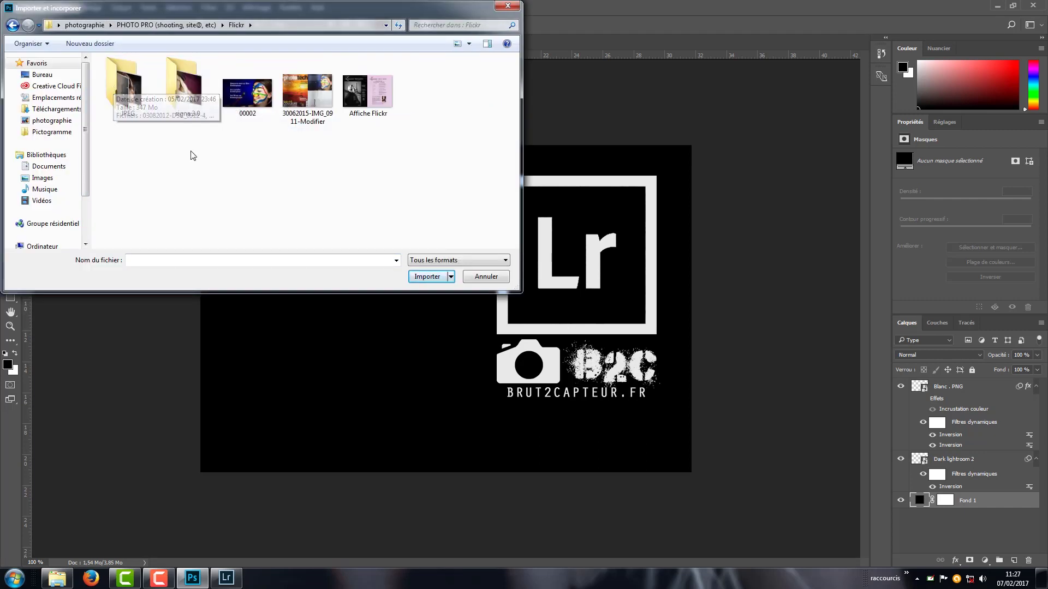
pyautogui.doubleClick(124, 82)
pyautogui.moveTo(691, 155); pyautogui.dragTo(771, 155)
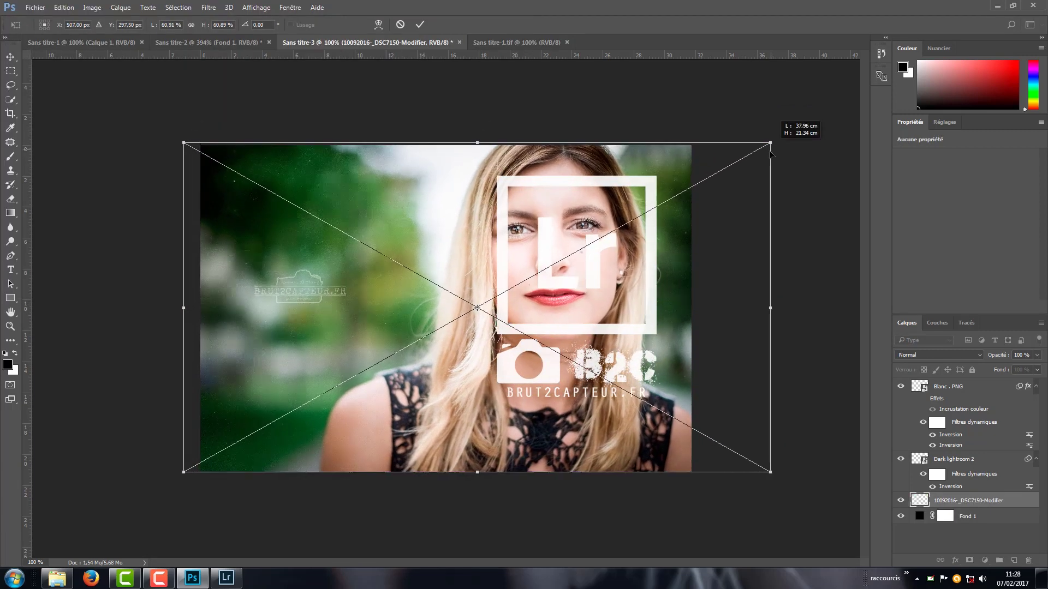
pyautogui.press('Return')
# Rasterize the photo layer and patch out its watermark
pyautogui.press('z')
pyautogui.click(344, 327)
pyautogui.rightClick(974, 501)
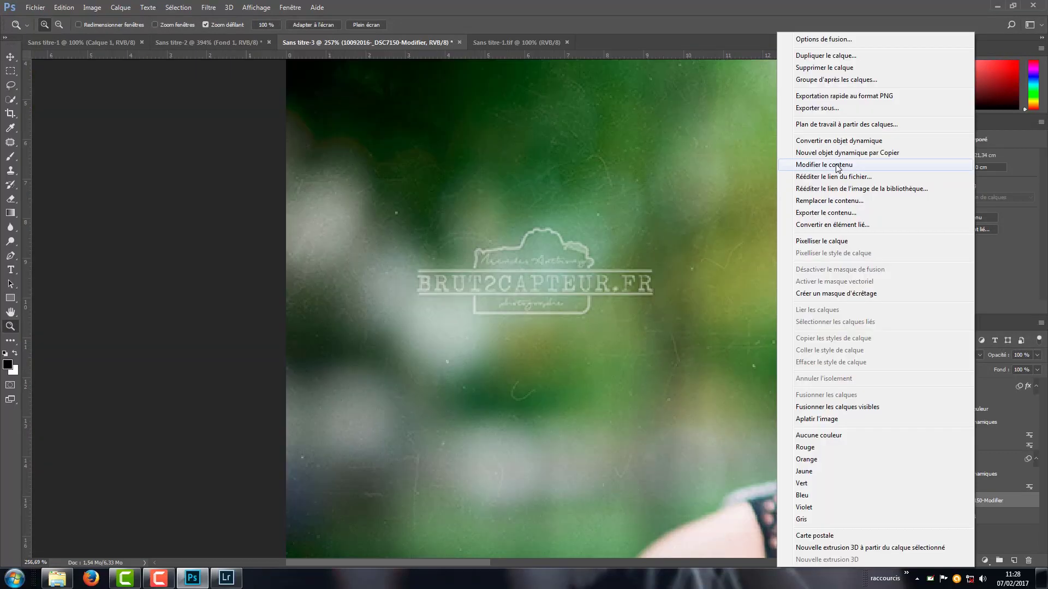
pyautogui.click(819, 241)
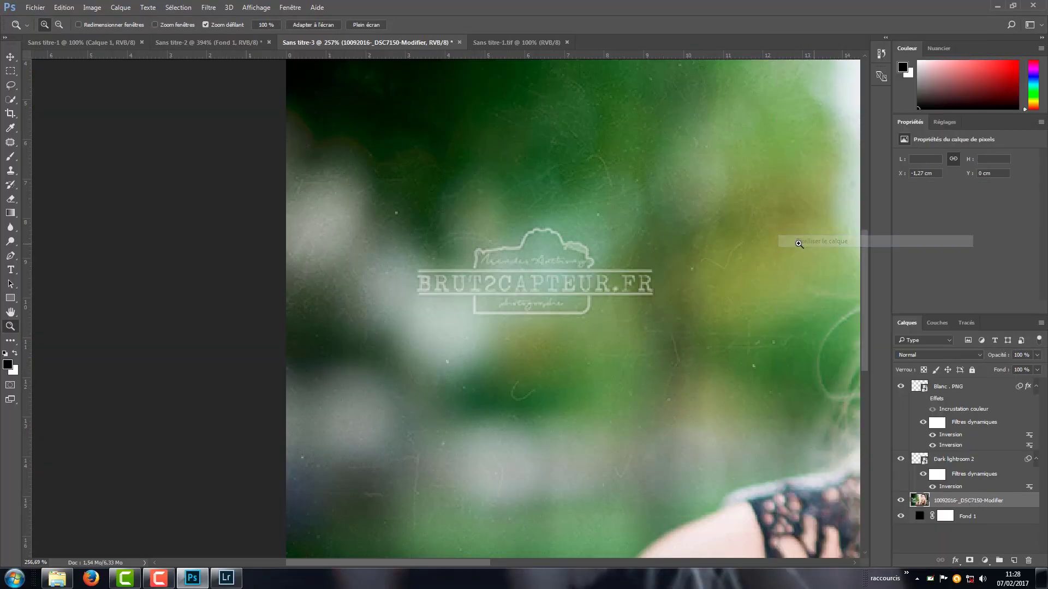
pyautogui.press('j')
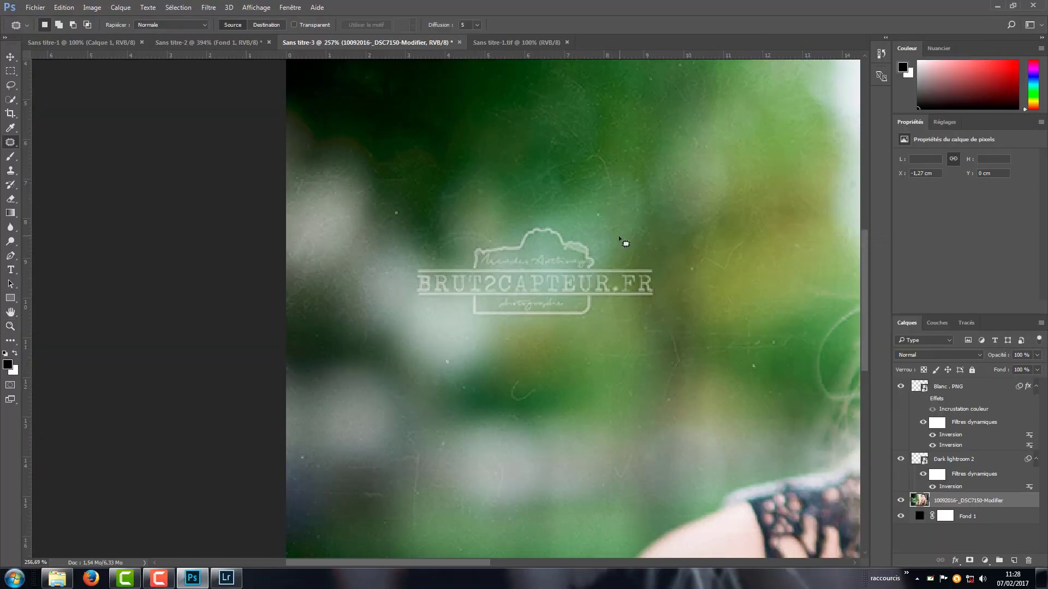
pyautogui.moveTo(600, 245)
pyautogui.mouseDown()
pyautogui.moveTo(460, 251)
pyautogui.moveTo(666, 252)
pyautogui.moveTo(636, 262)
pyautogui.moveTo(633, 136)
pyautogui.mouseUp()
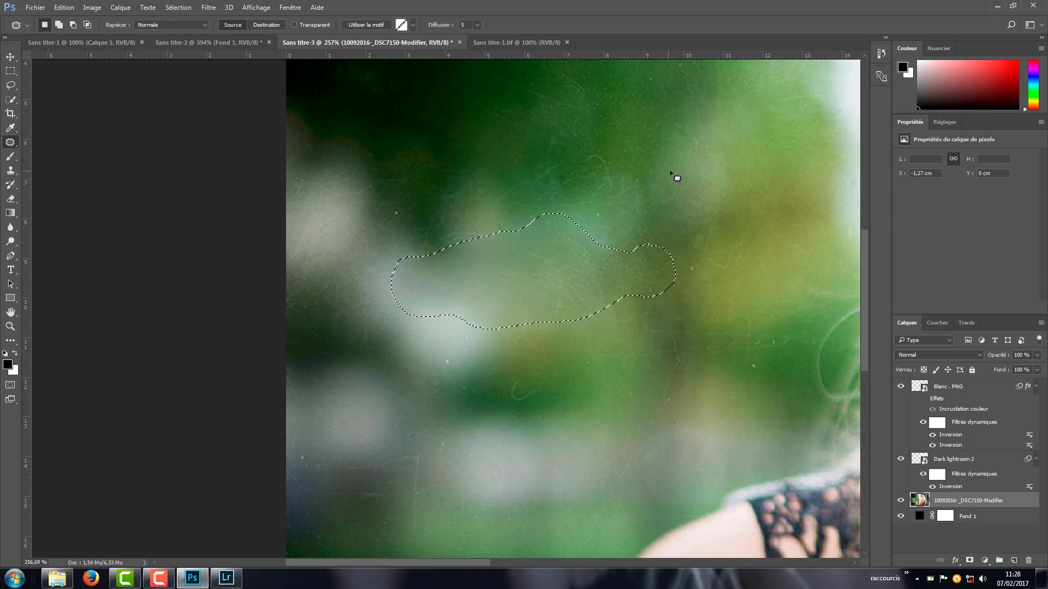
# Deselect the patched area and zoom to show the whole image
pyautogui.hotkey('ctrl', 'd')
pyautogui.press('z')
pyautogui.moveTo(669, 218); pyautogui.dragTo(642, 227)
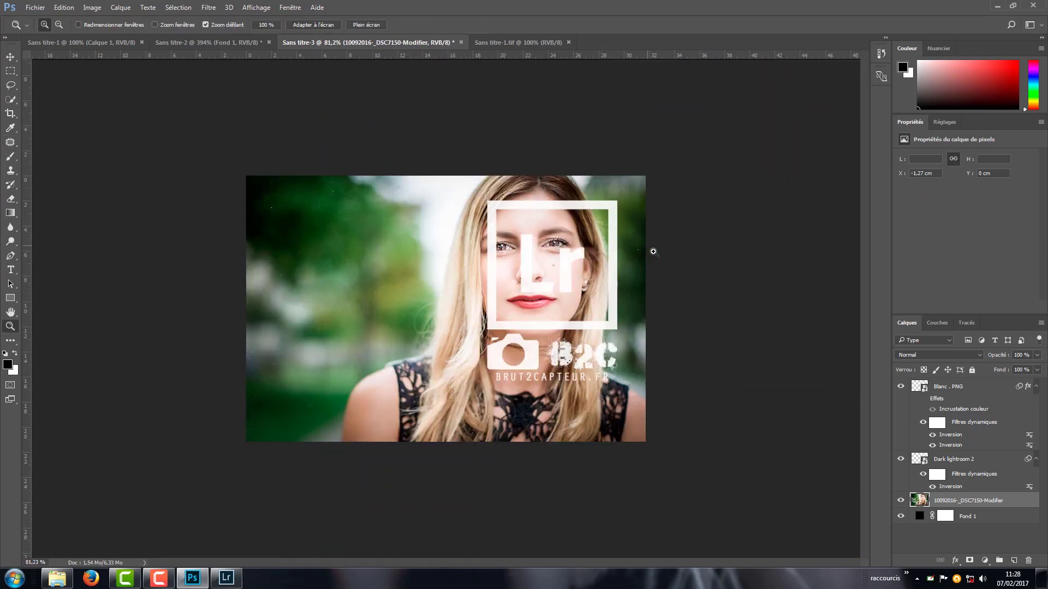
pyautogui.moveTo(457, 261); pyautogui.dragTo(491, 263)
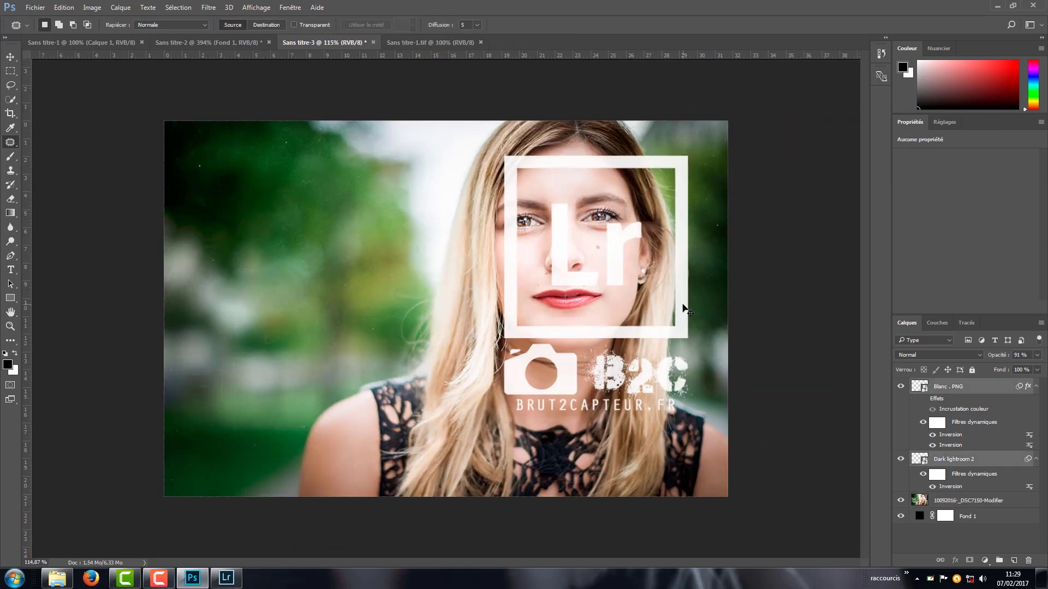
# Move the Lr/B2C logo off the face to the left side
pyautogui.press('j')
pyautogui.moveTo(669, 303)
pyautogui.mouseDown()
pyautogui.moveTo(365, 294)
pyautogui.moveTo(353, 284)
pyautogui.mouseUp()
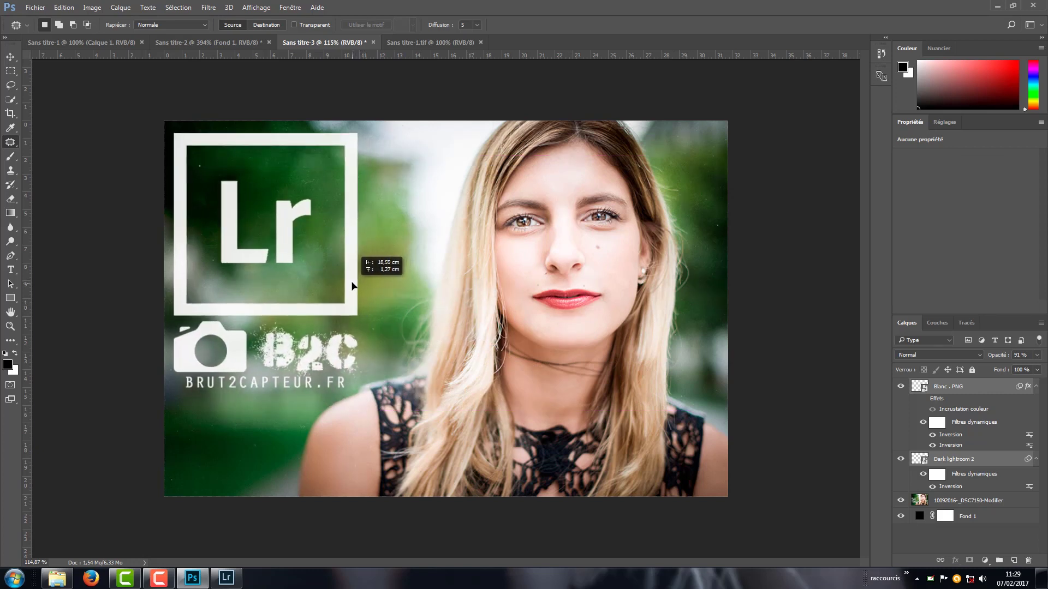
pyautogui.moveTo(353, 285); pyautogui.dragTo(353, 292)
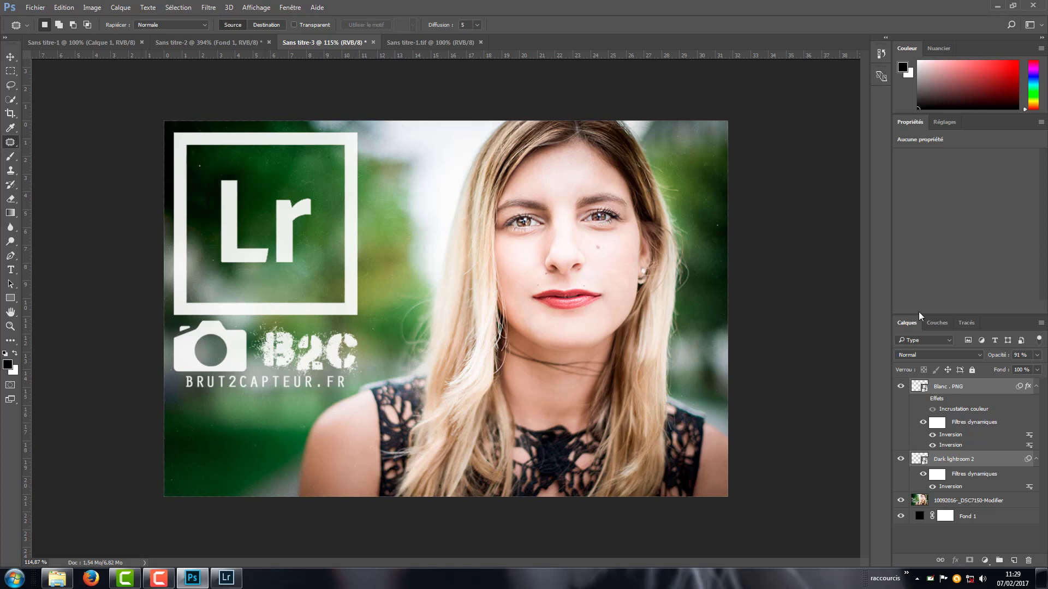
# Lower the logo layer's opacity from 91% to about 64%
pyautogui.click(1036, 355)
pyautogui.moveTo(1030, 368); pyautogui.dragTo(1022, 370)
pyautogui.click(35, 7)
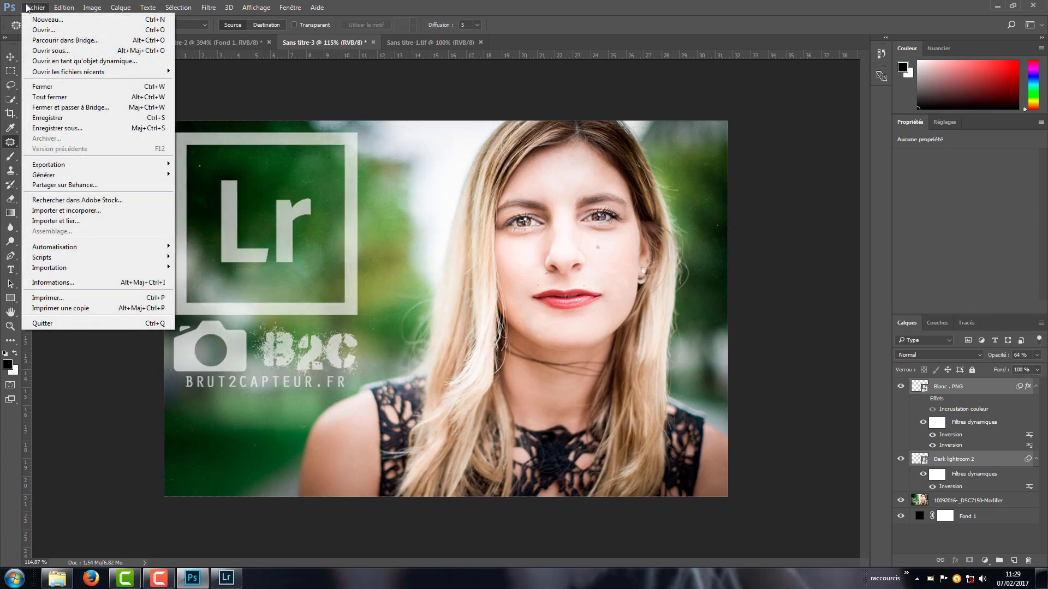
# Save the composite as layered TIFF Sans titre-3.tif in the logo LR folder
pyautogui.click(60, 121)
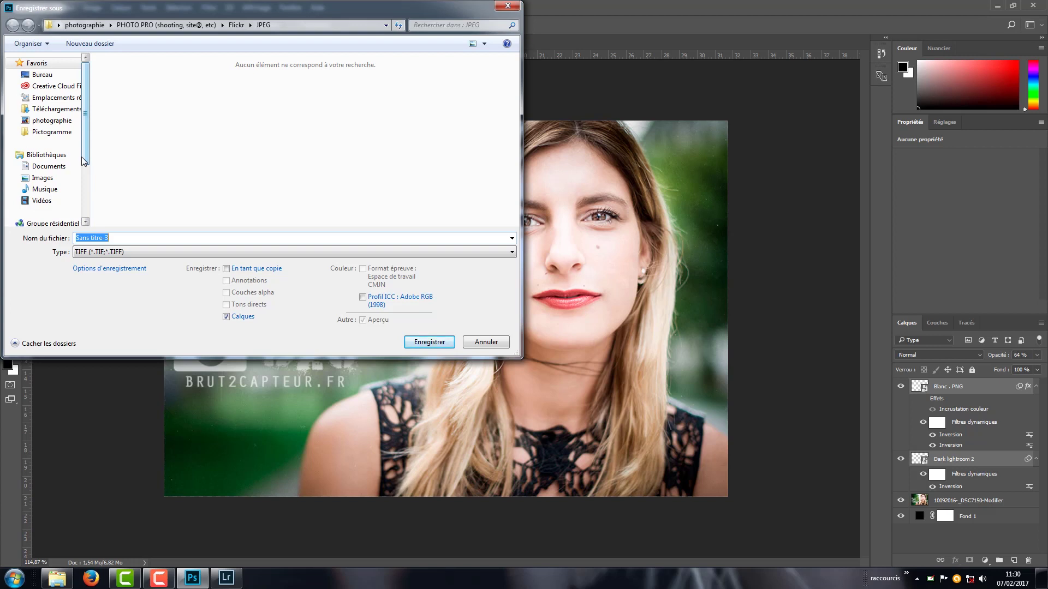
pyautogui.click(84, 24)
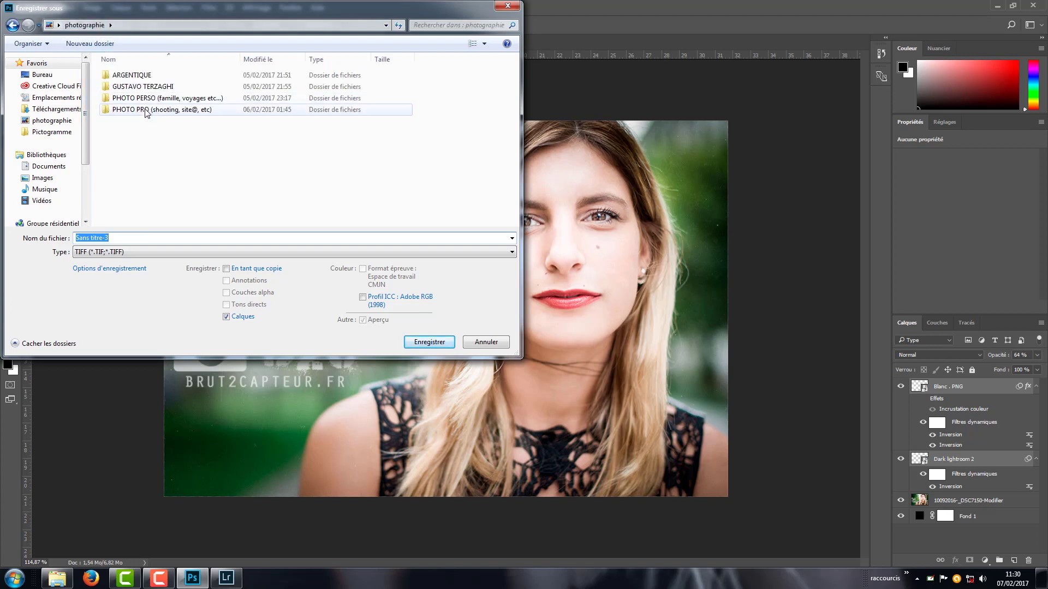
pyautogui.doubleClick(146, 111)
pyautogui.doubleClick(122, 82)
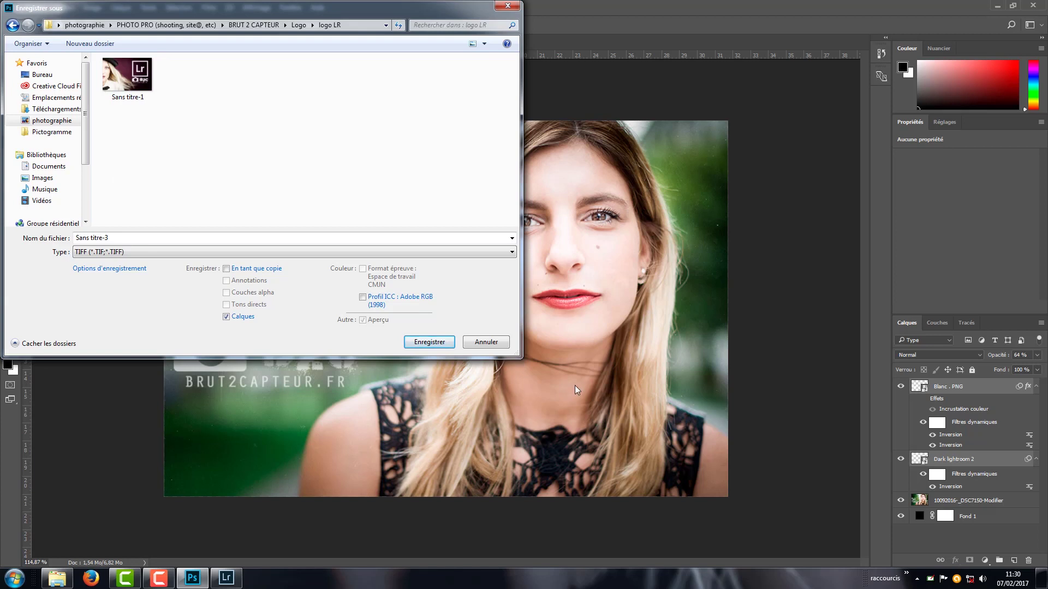
pyautogui.click(446, 340)
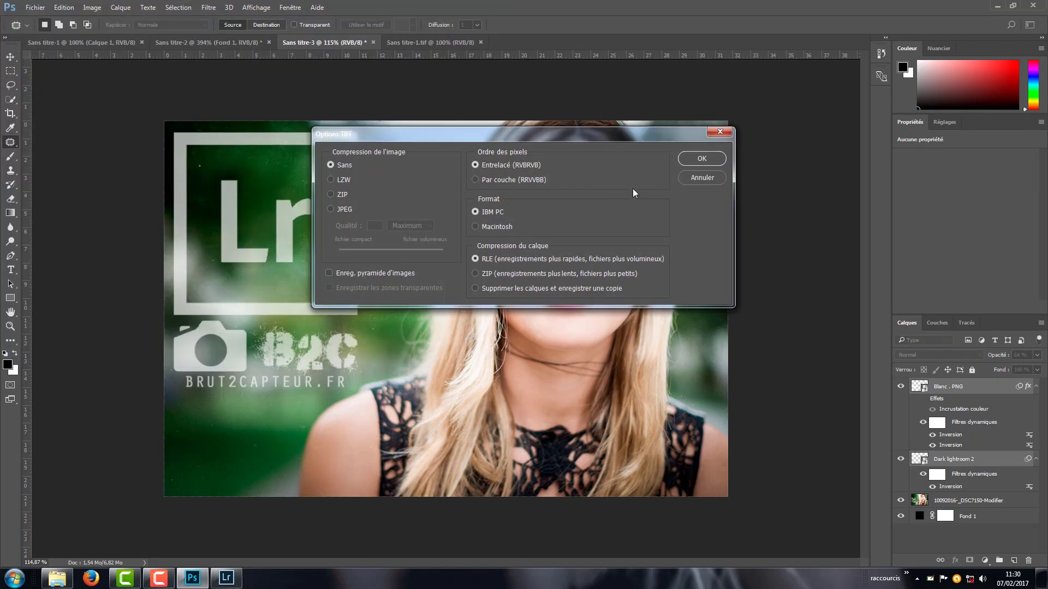
pyautogui.click(686, 161)
pyautogui.click(468, 218)
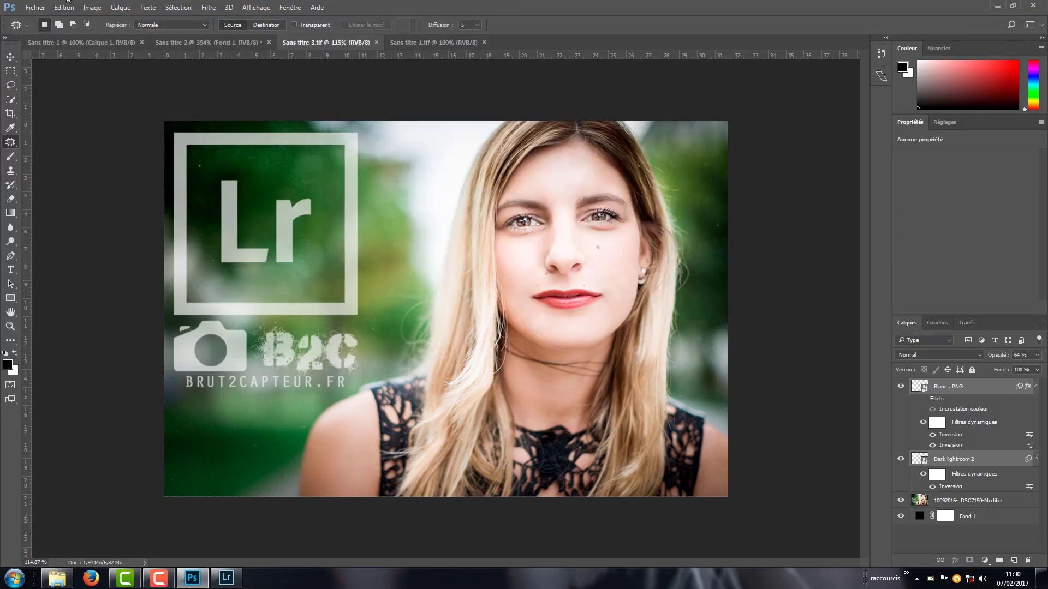
pyautogui.click(30, 9)
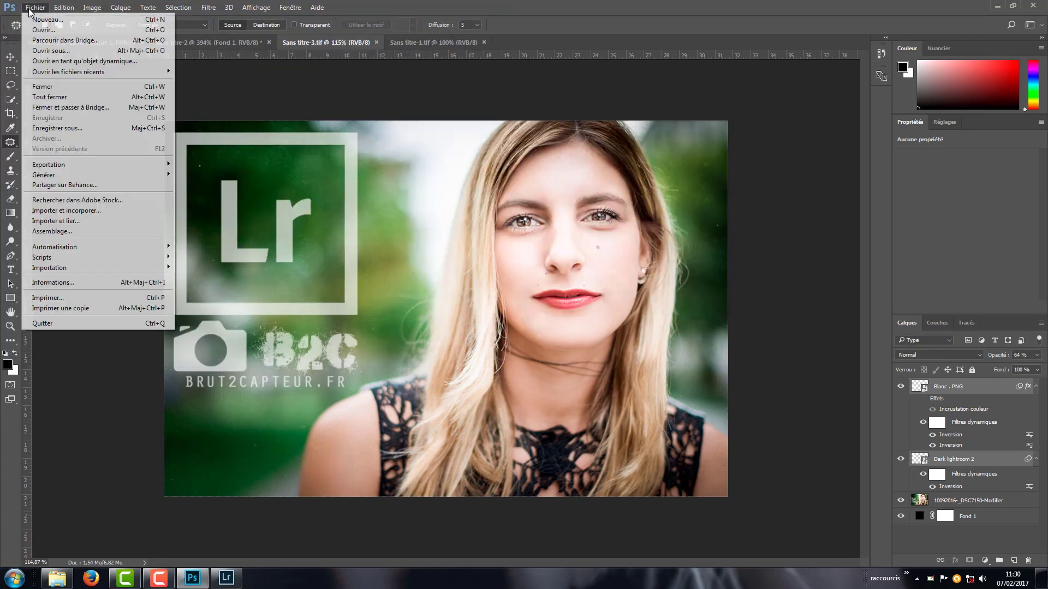
# Save a JPEG copy of the composite named 03
pyautogui.click(60, 128)
pyautogui.click(140, 252)
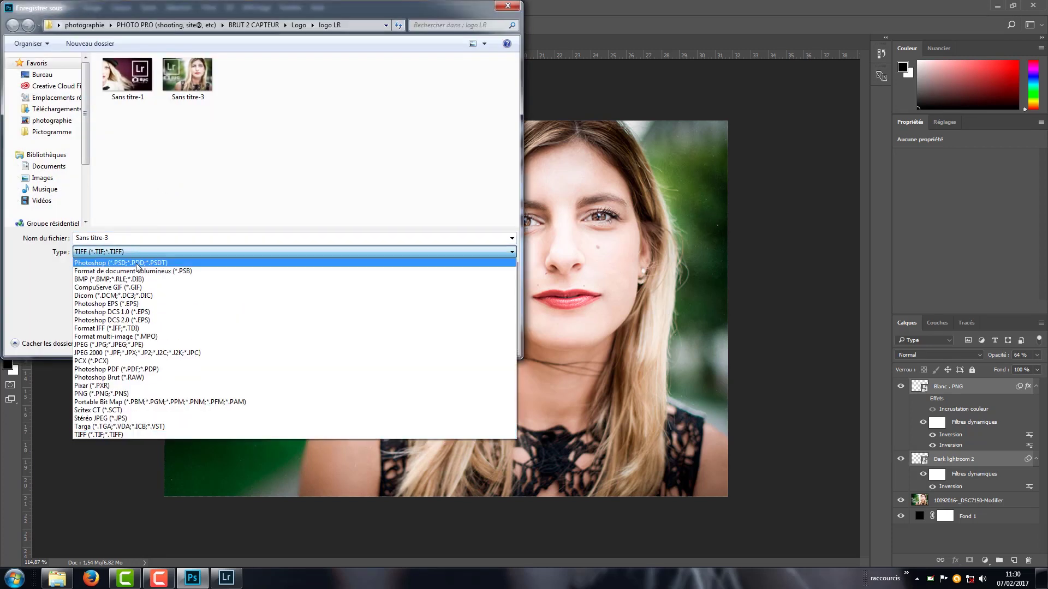
pyautogui.click(136, 347)
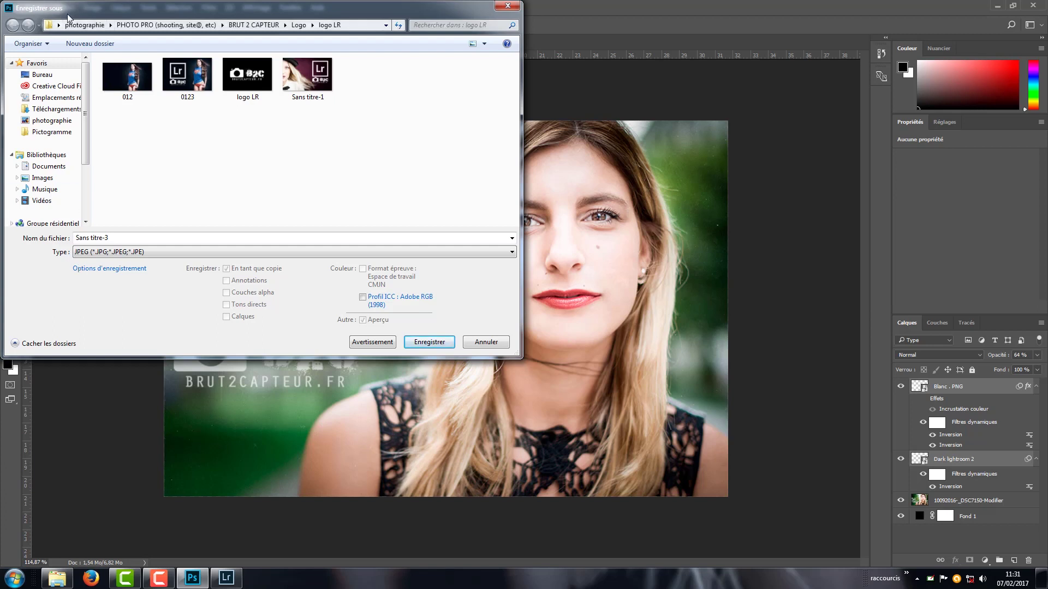
pyautogui.moveTo(187, 78)
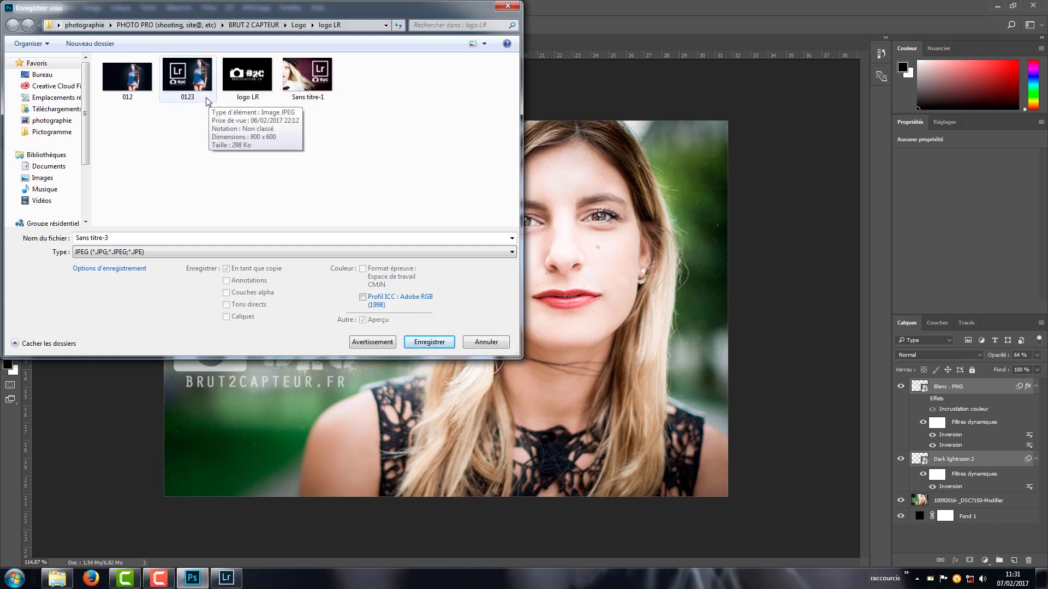
# Bring Lightroom to the front and quit it
pyautogui.click(227, 578)
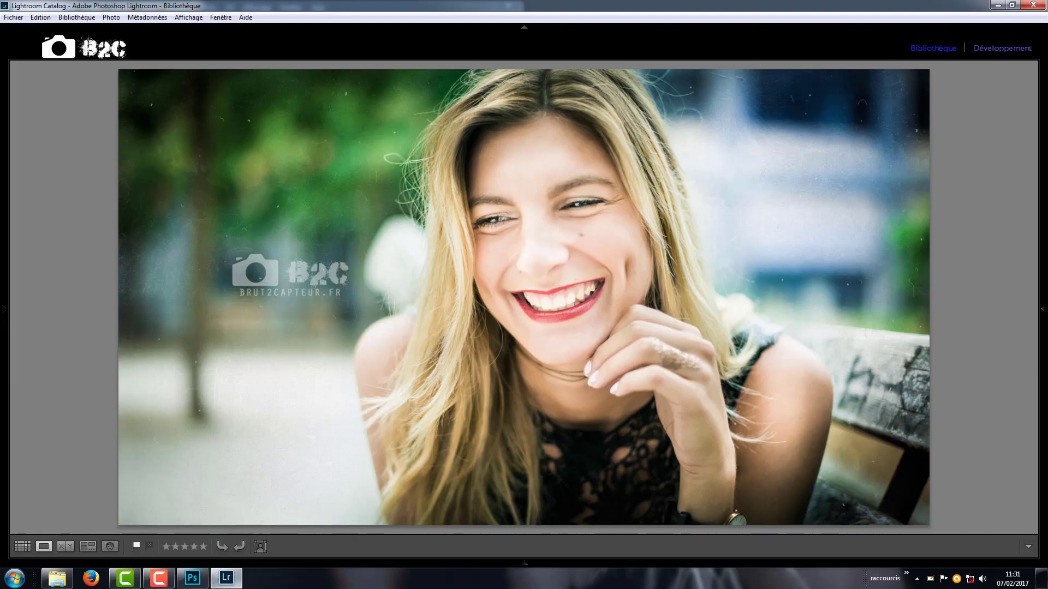
pyautogui.click(1032, 5)
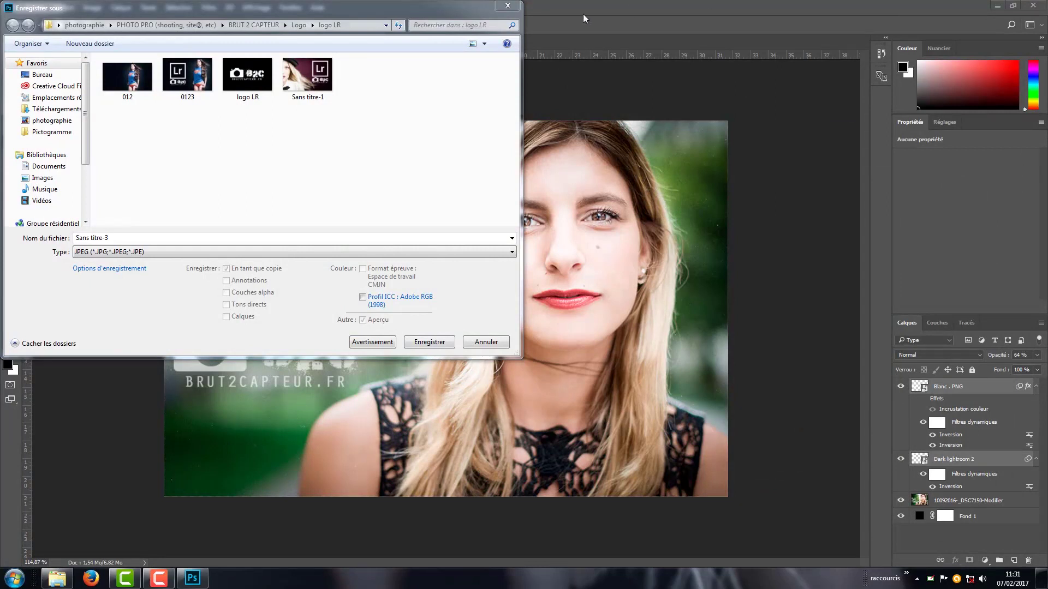
pyautogui.click(14, 579)
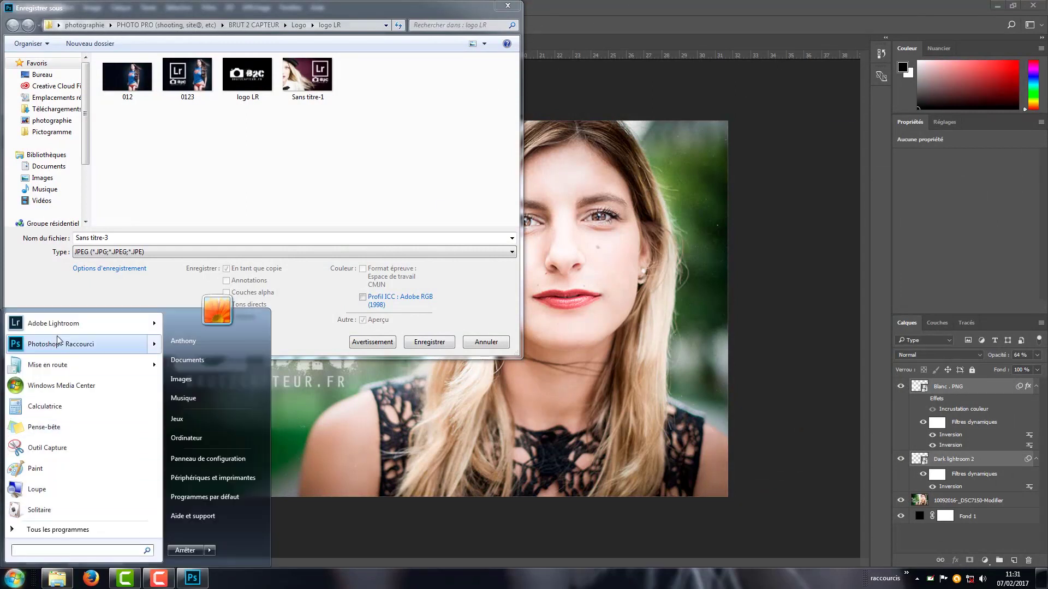
pyautogui.press('Escape')
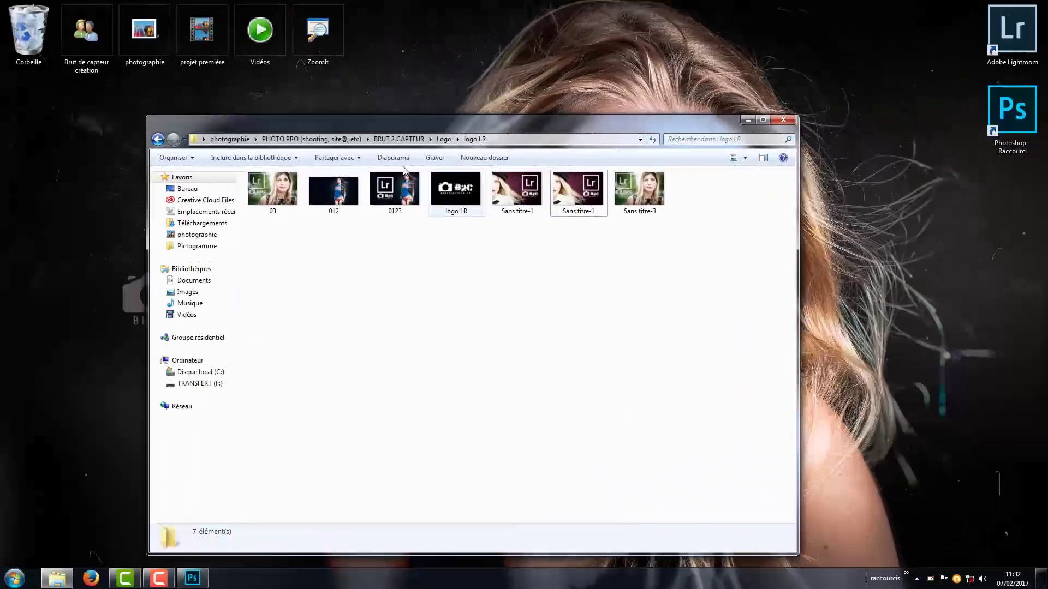
# Preview the saved 03 image, then open Ordinateur to list the computer's drives
pyautogui.doubleClick(278, 189)
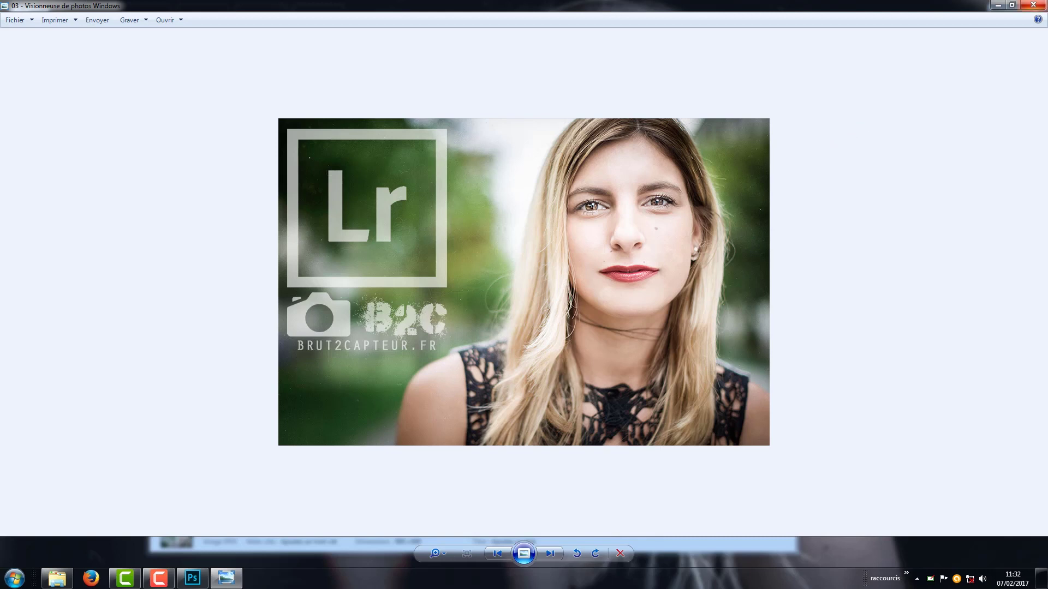
pyautogui.click(1033, 5)
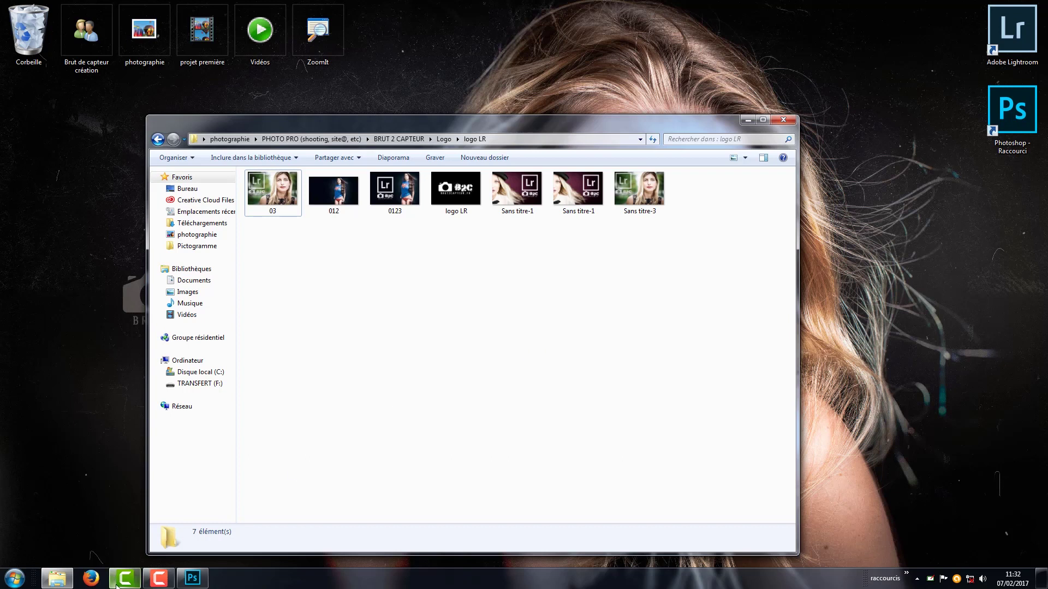
pyautogui.click(63, 577)
pyautogui.moveTo(56, 578)
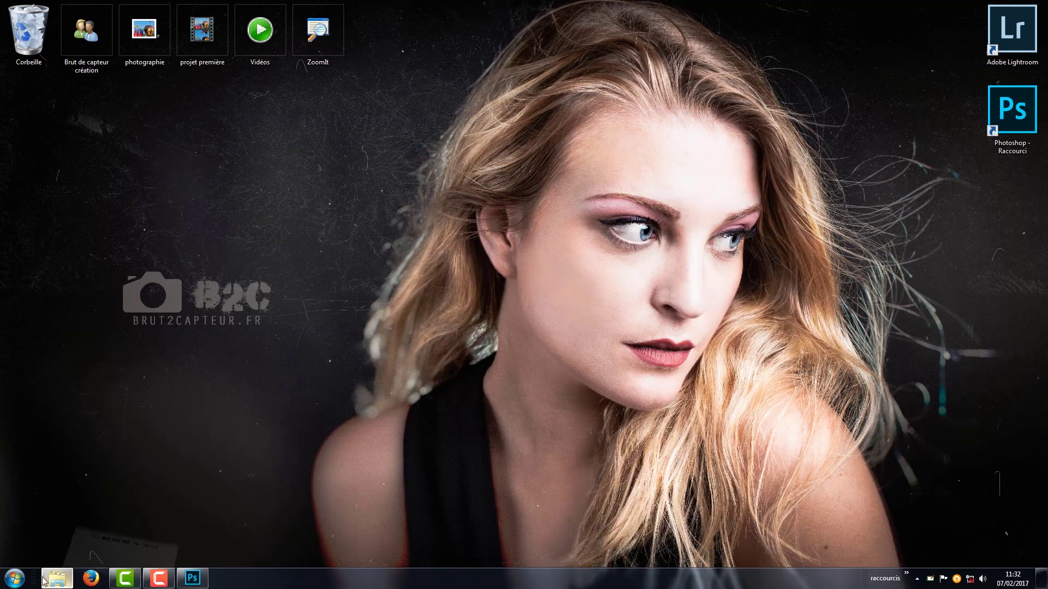
pyautogui.click(64, 577)
pyautogui.click(15, 577)
pyautogui.click(207, 434)
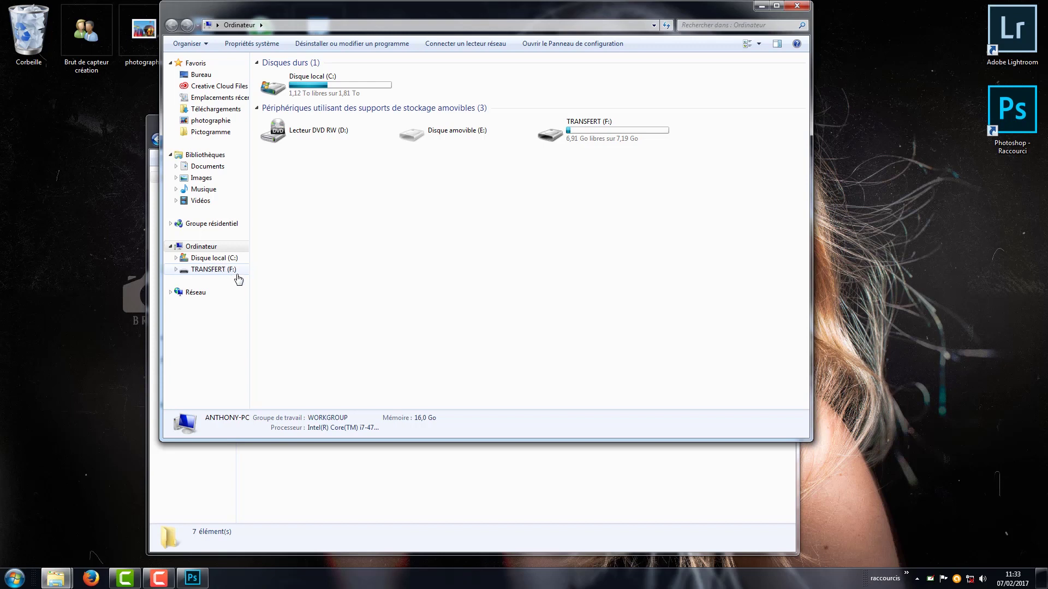
# Browse Disque local (C:) > Utilisateurs to the user's home folder, then bring up the Start menu
pyautogui.doubleClick(321, 91)
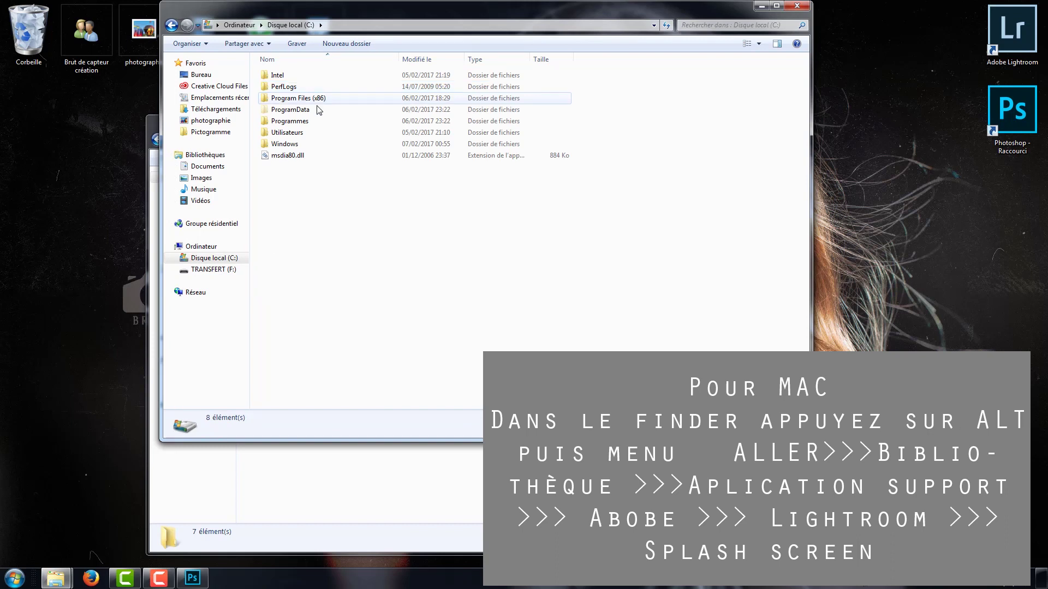
pyautogui.doubleClick(299, 133)
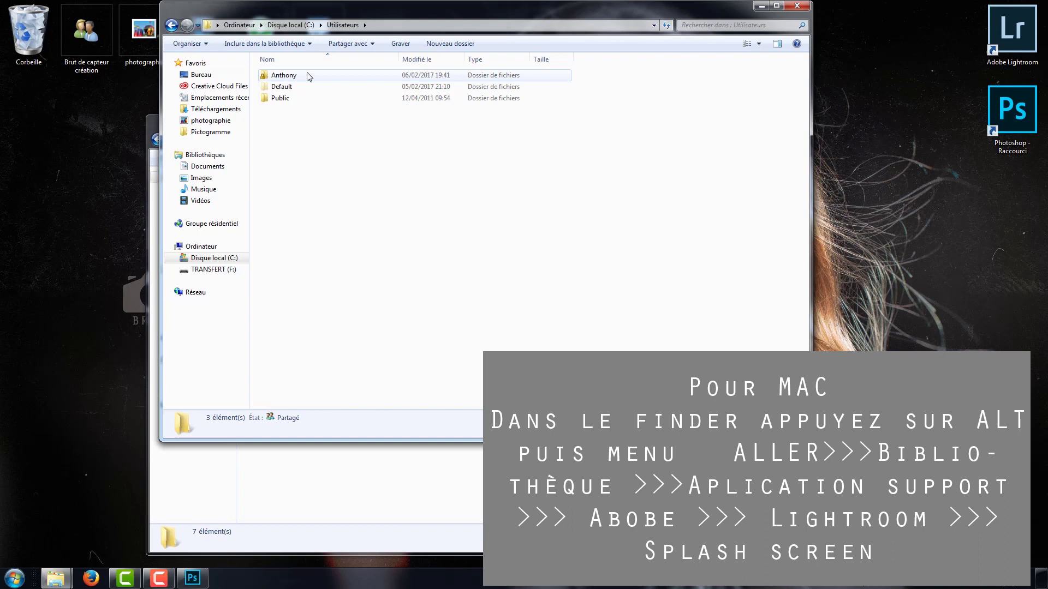
pyautogui.doubleClick(307, 76)
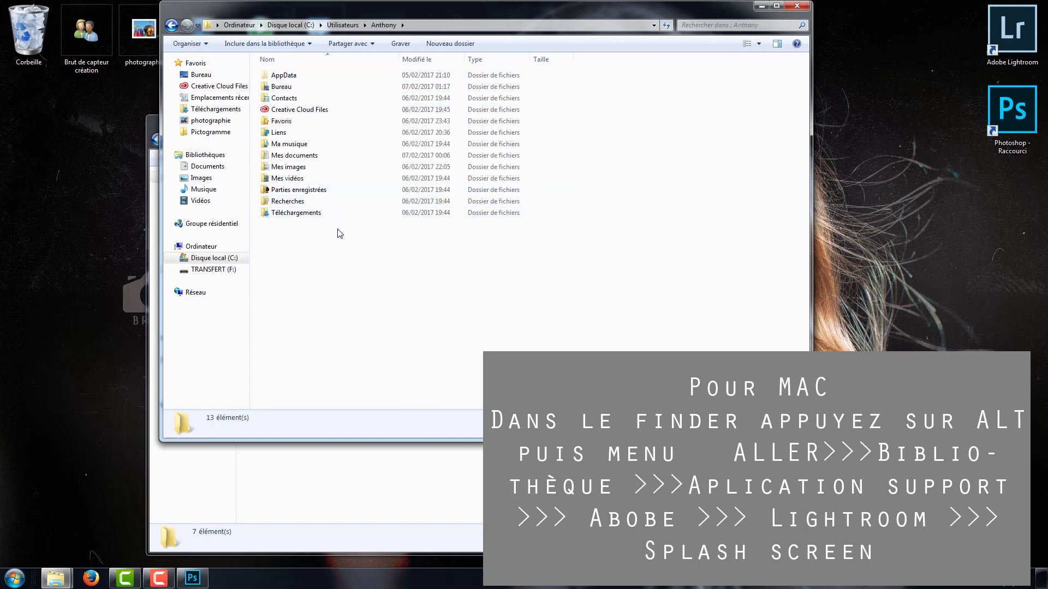
pyautogui.doubleClick(291, 78)
pyautogui.press('BackSpace')
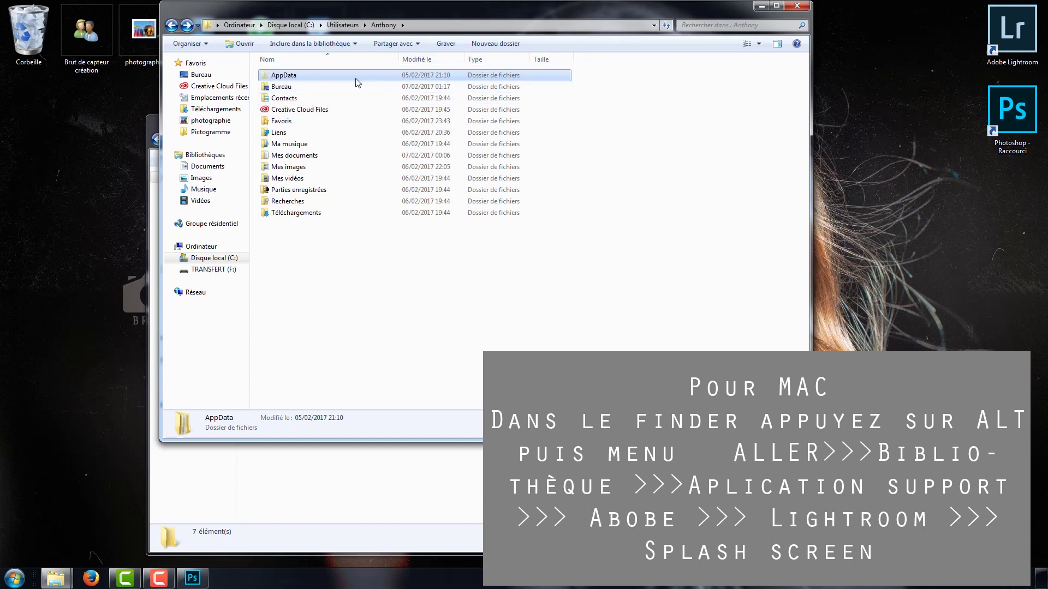
pyautogui.click(362, 355)
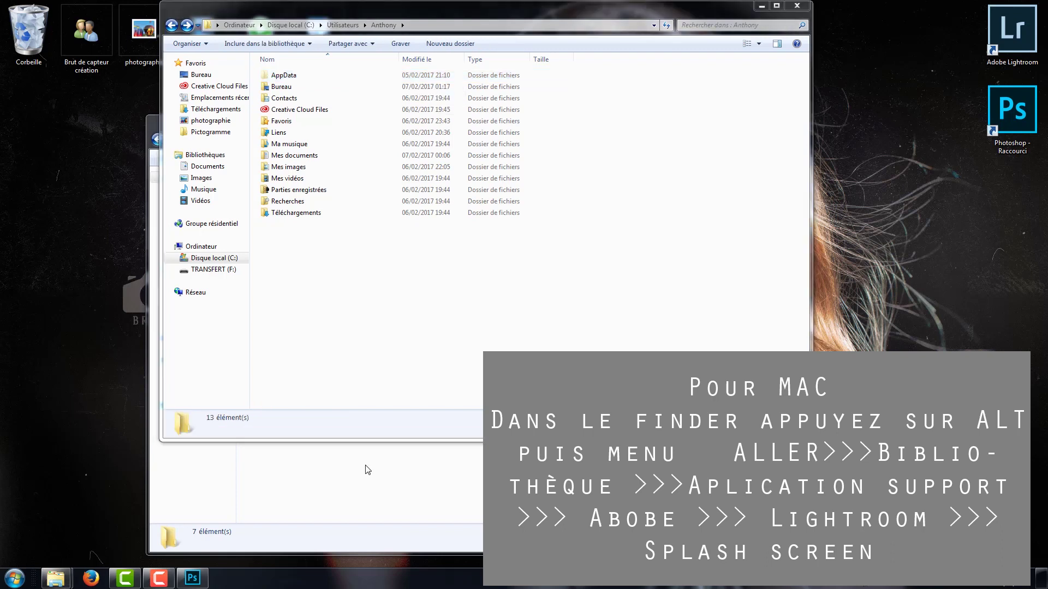
pyautogui.click(15, 579)
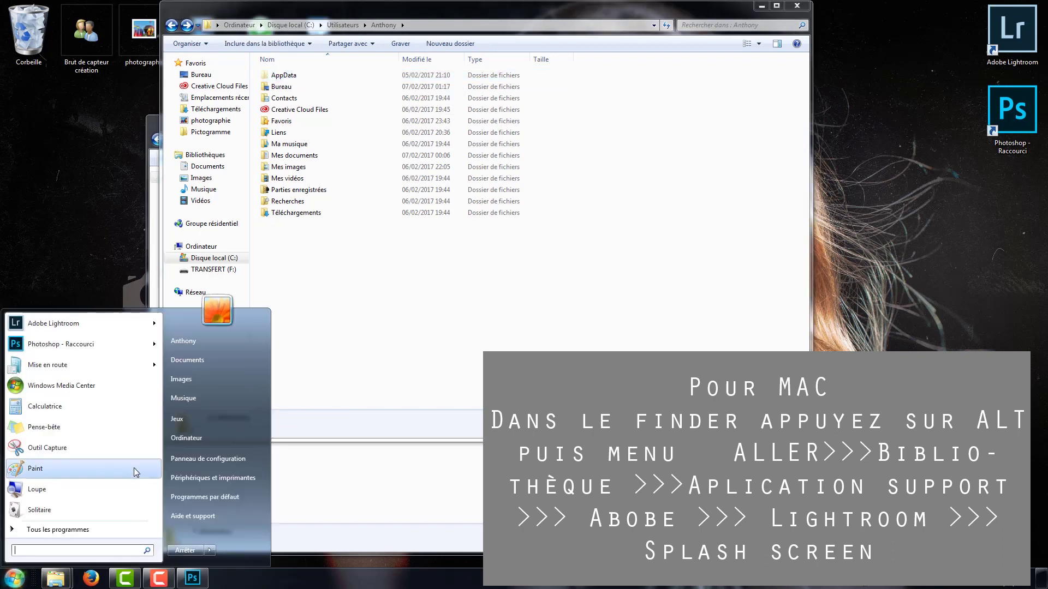
# In Control Panel's Catégorie view, reach the Affichage settings of Options des dossiers
pyautogui.click(191, 459)
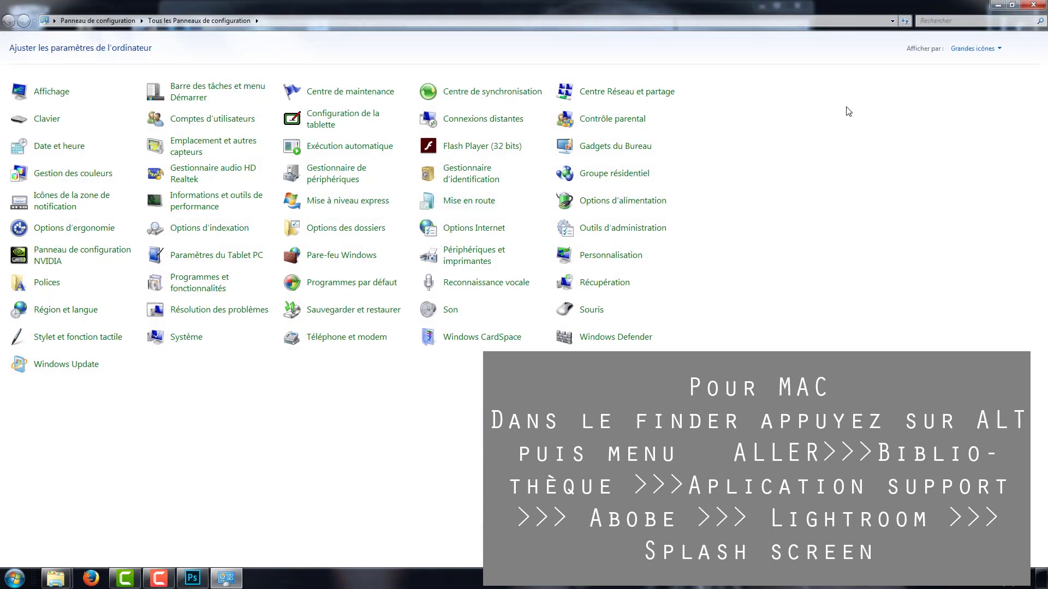
pyautogui.click(975, 48)
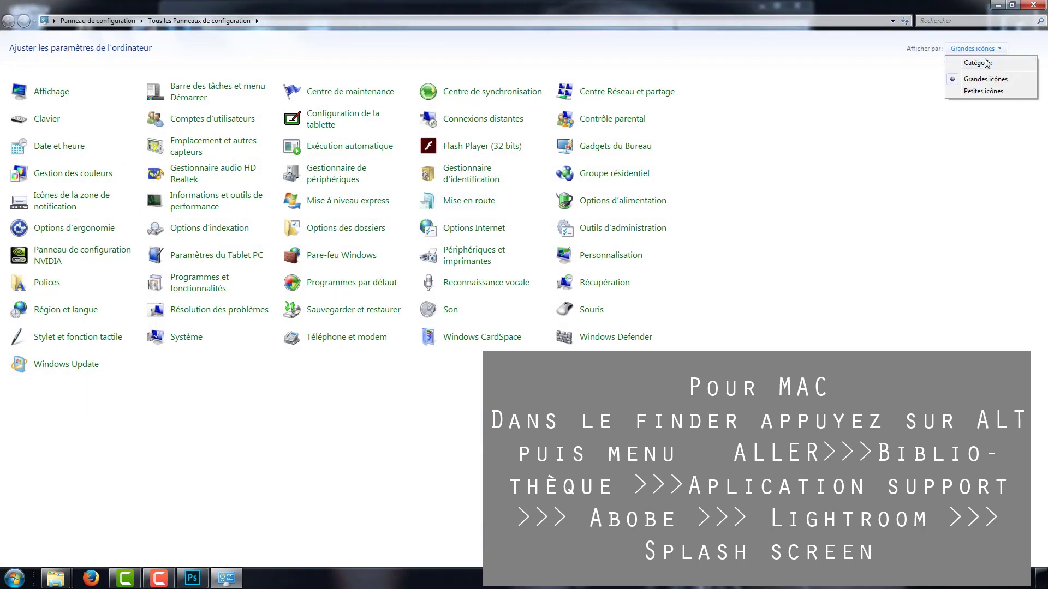
pyautogui.click(974, 64)
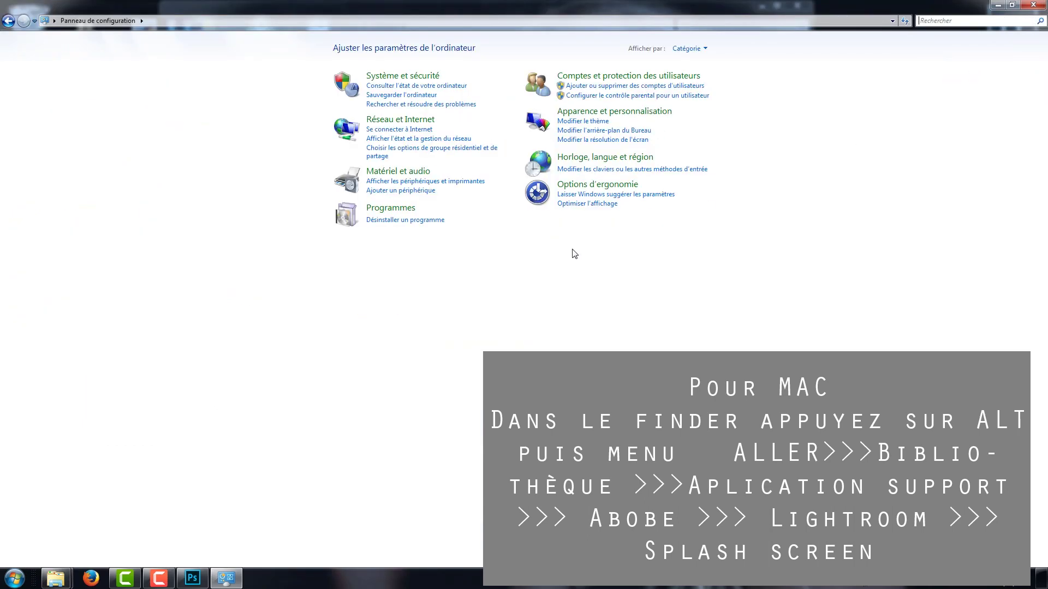
pyautogui.click(640, 119)
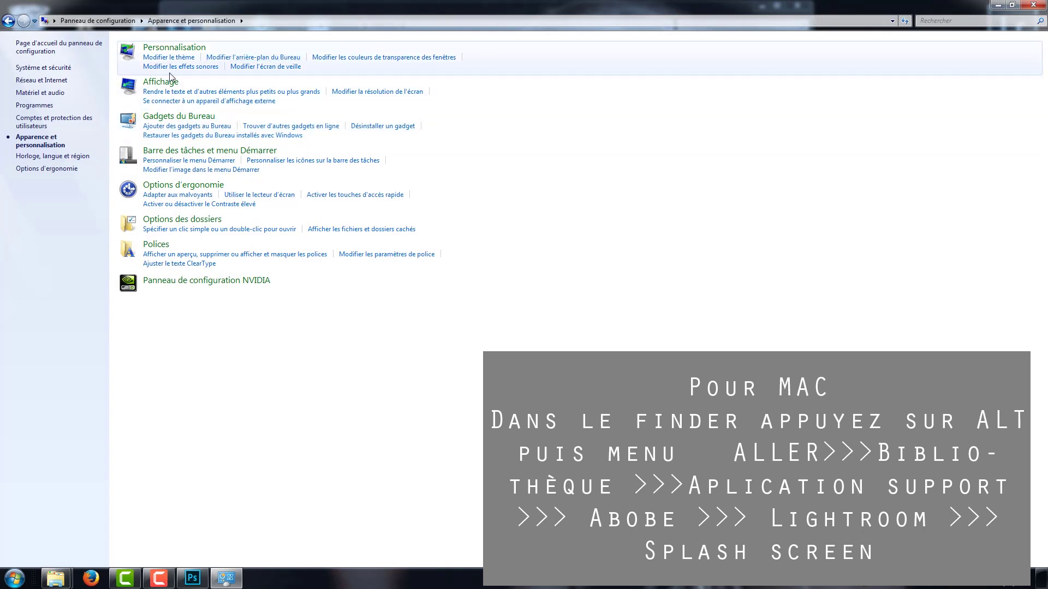
pyautogui.click(202, 221)
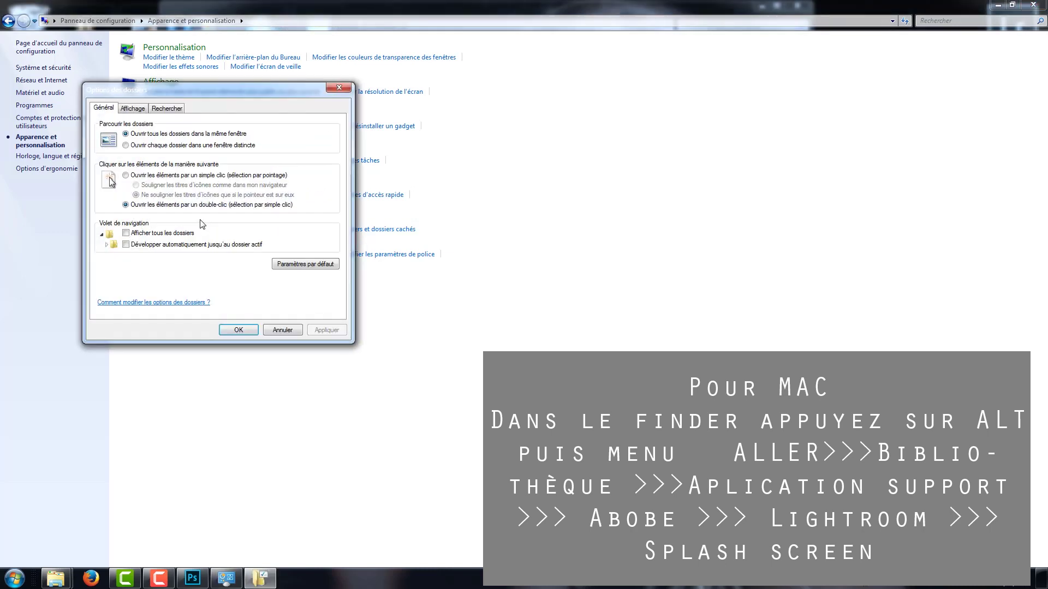
pyautogui.click(137, 110)
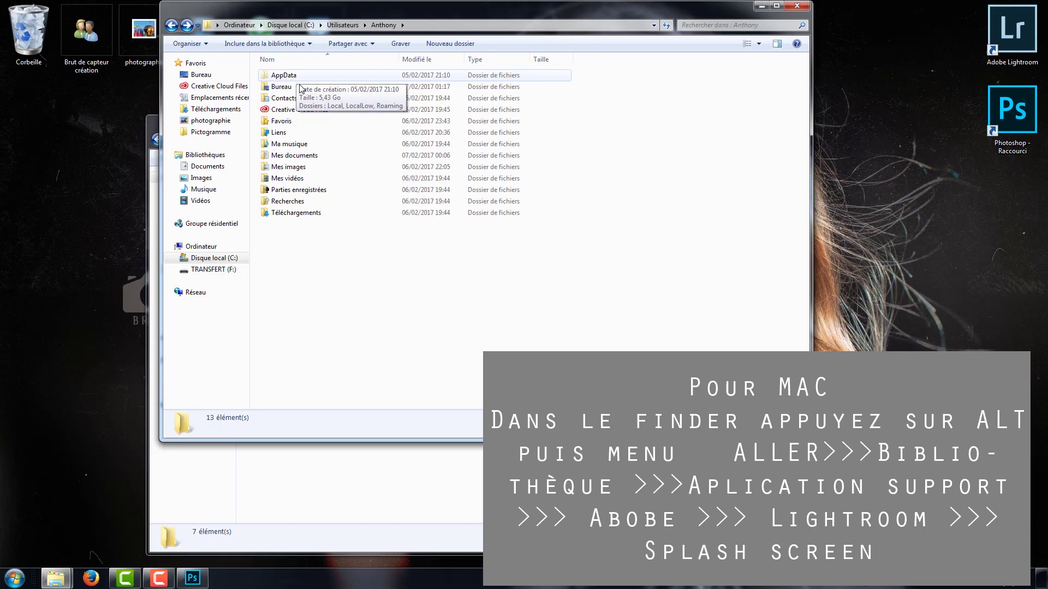
pyautogui.moveTo(284, 76)
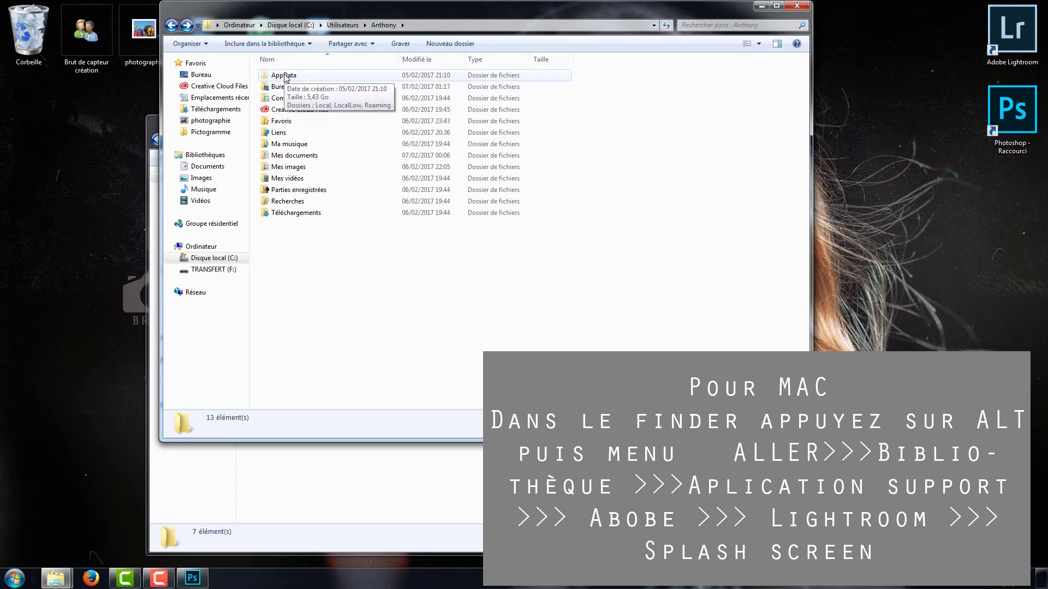
# Navigate to AppData\Roaming\Adobe\Lightroom\Splash Screen in Explorer
pyautogui.doubleClick(285, 76)
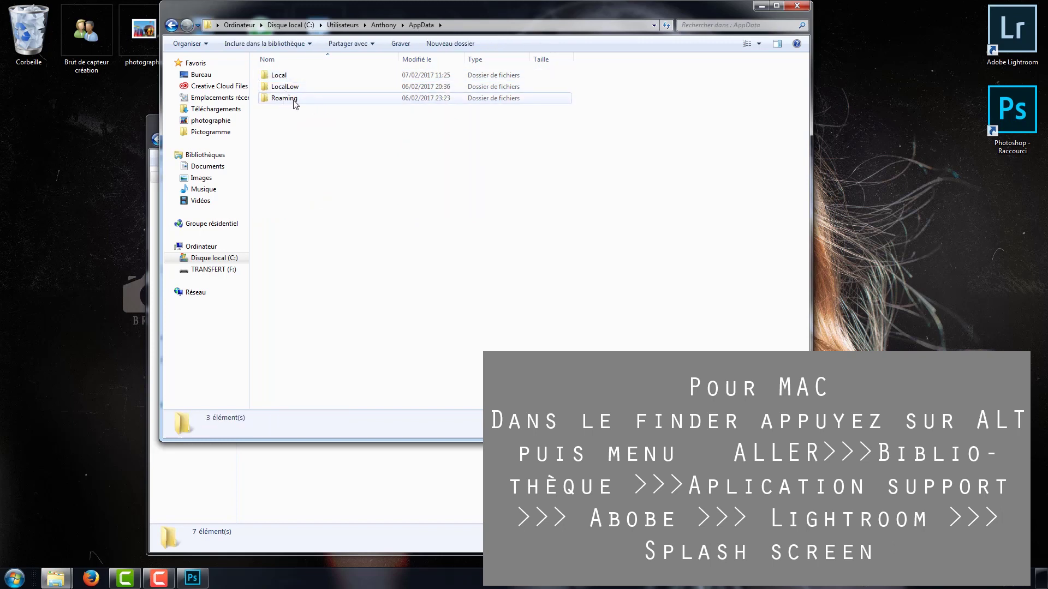
pyautogui.doubleClick(293, 100)
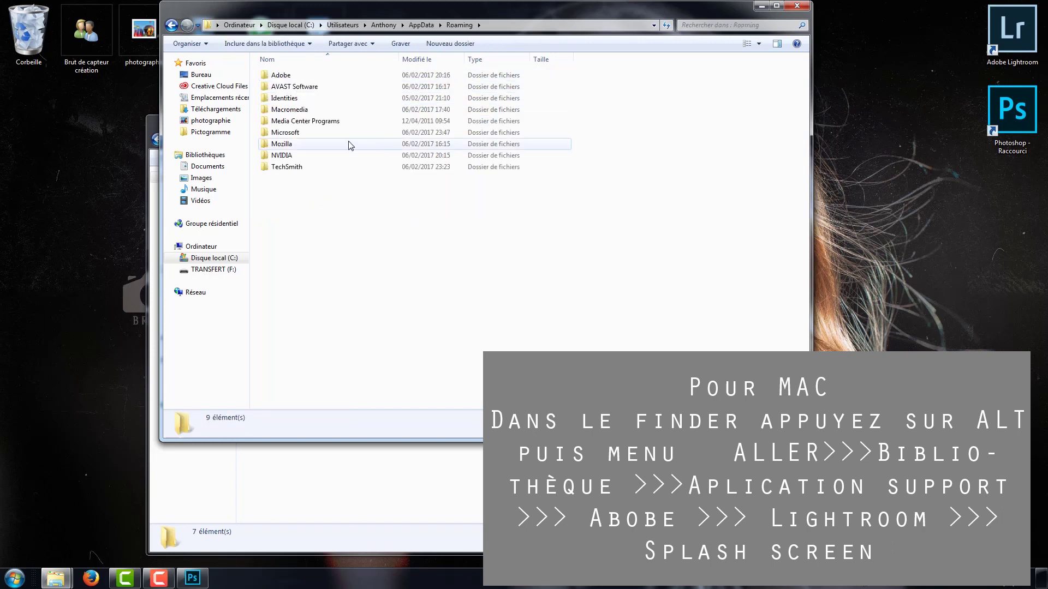
pyautogui.doubleClick(294, 77)
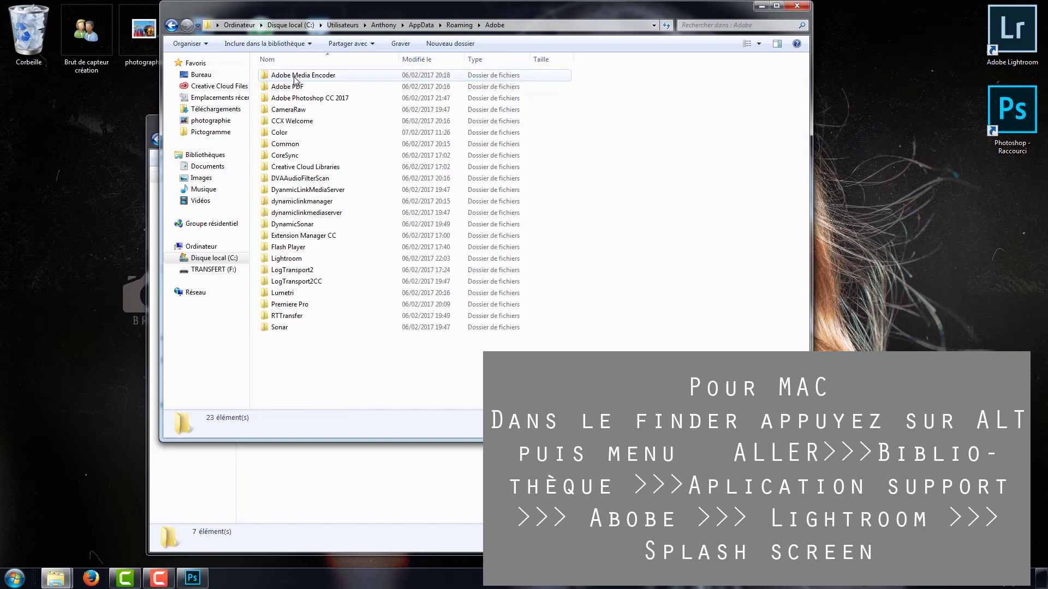
pyautogui.doubleClick(295, 259)
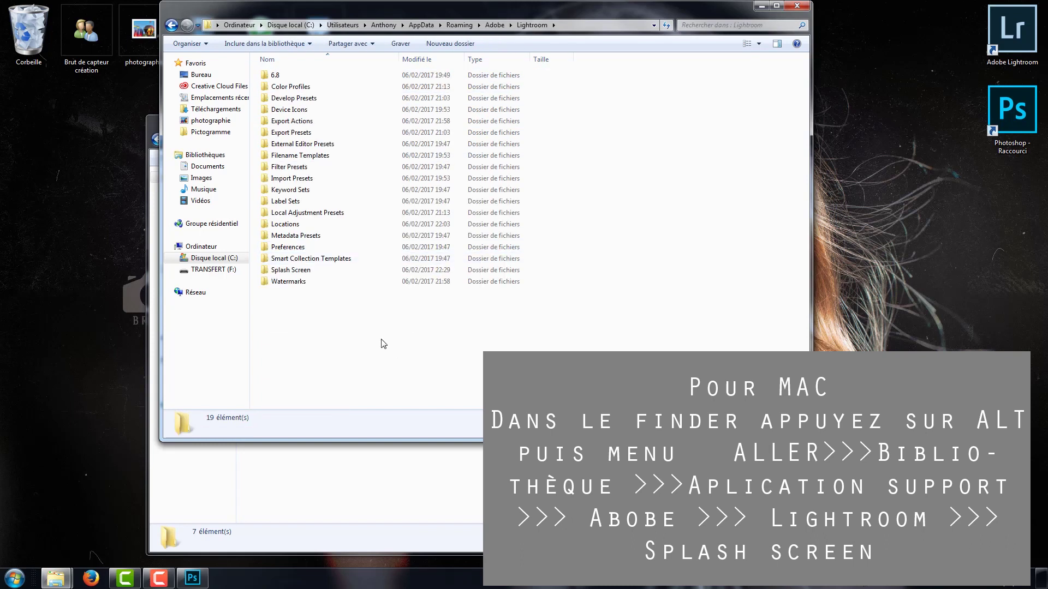
pyautogui.click(317, 272)
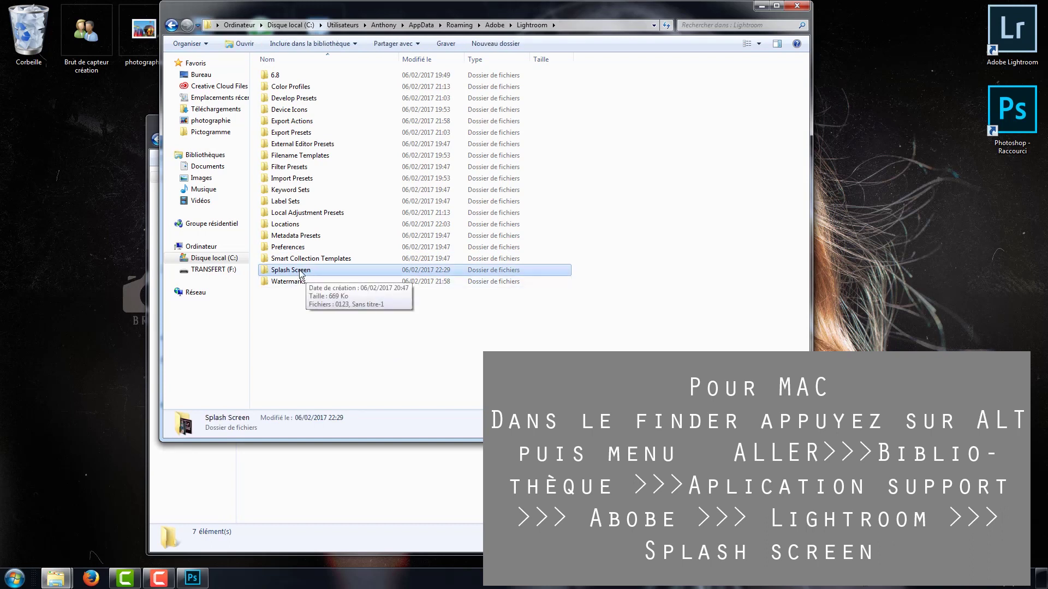
pyautogui.click(322, 317)
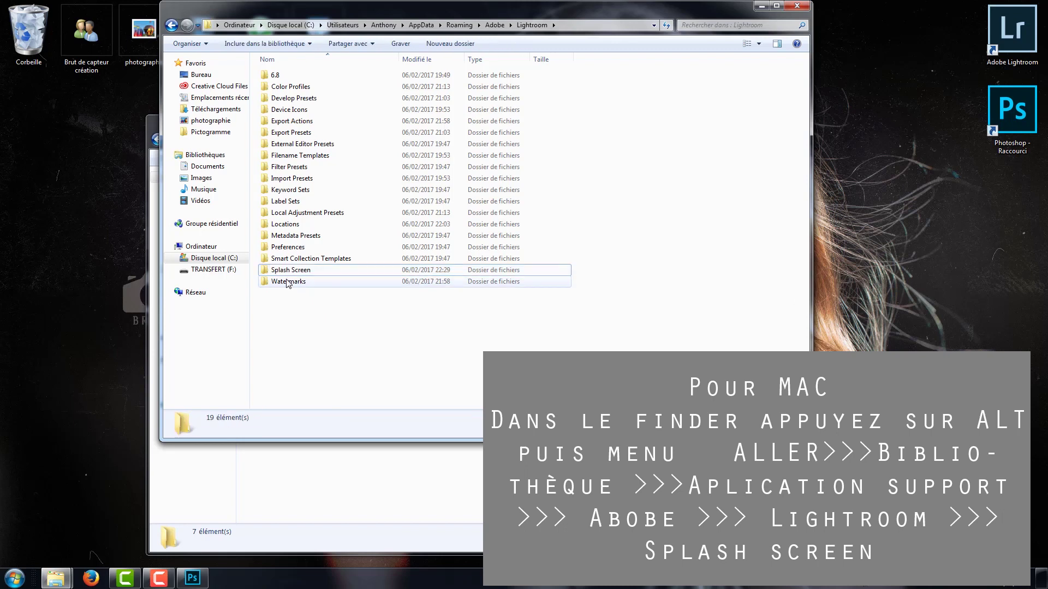
pyautogui.doubleClick(339, 270)
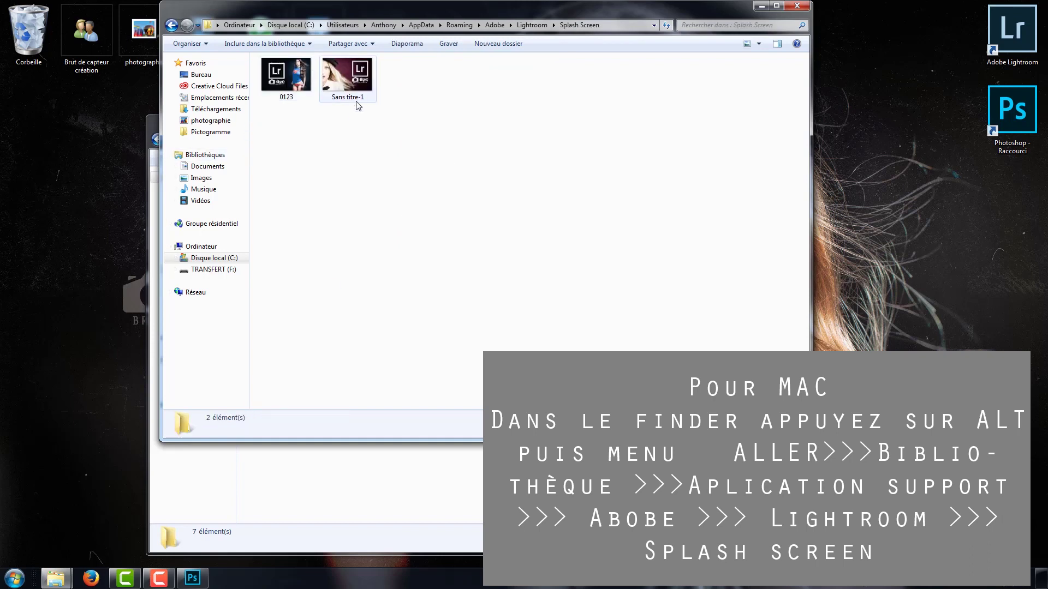
# Drag photo 03 into the Splash Screen folder and close both Explorer windows
pyautogui.moveTo(359, 11); pyautogui.dragTo(638, 26)
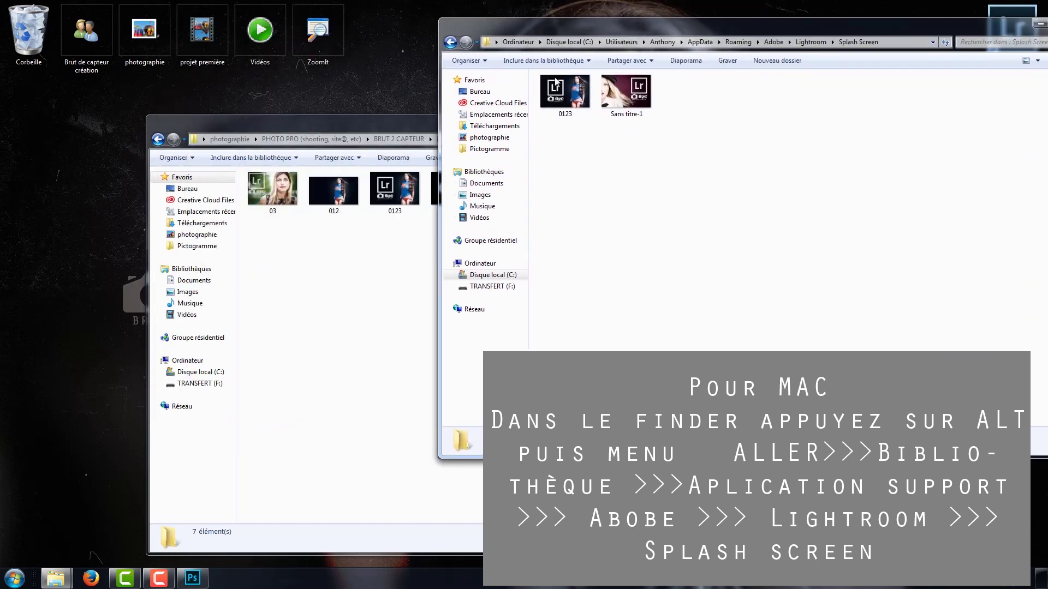
pyautogui.moveTo(272, 188); pyautogui.dragTo(754, 202)
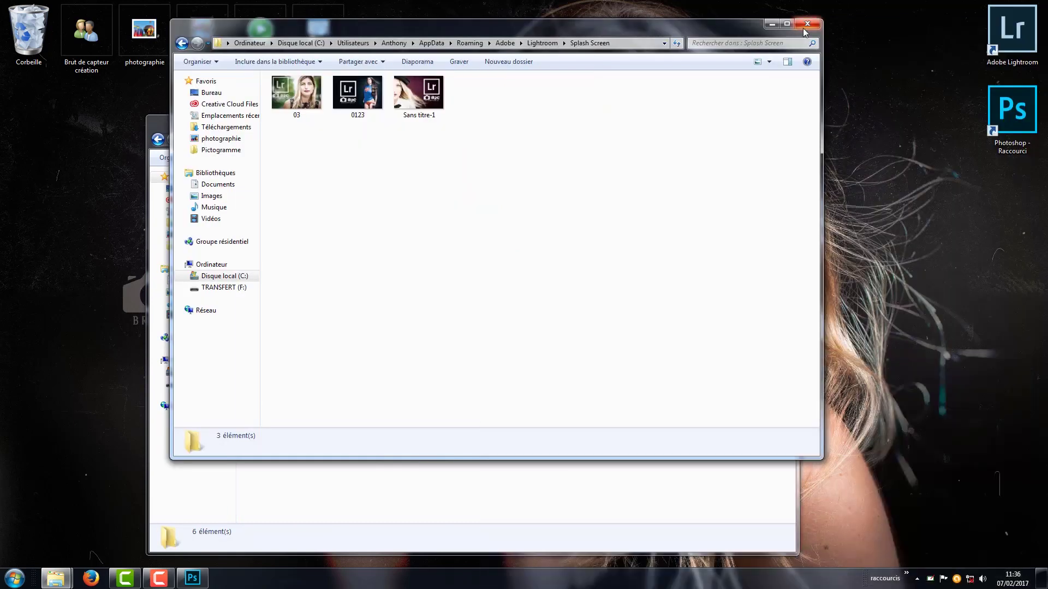
pyautogui.click(802, 7)
pyautogui.click(783, 122)
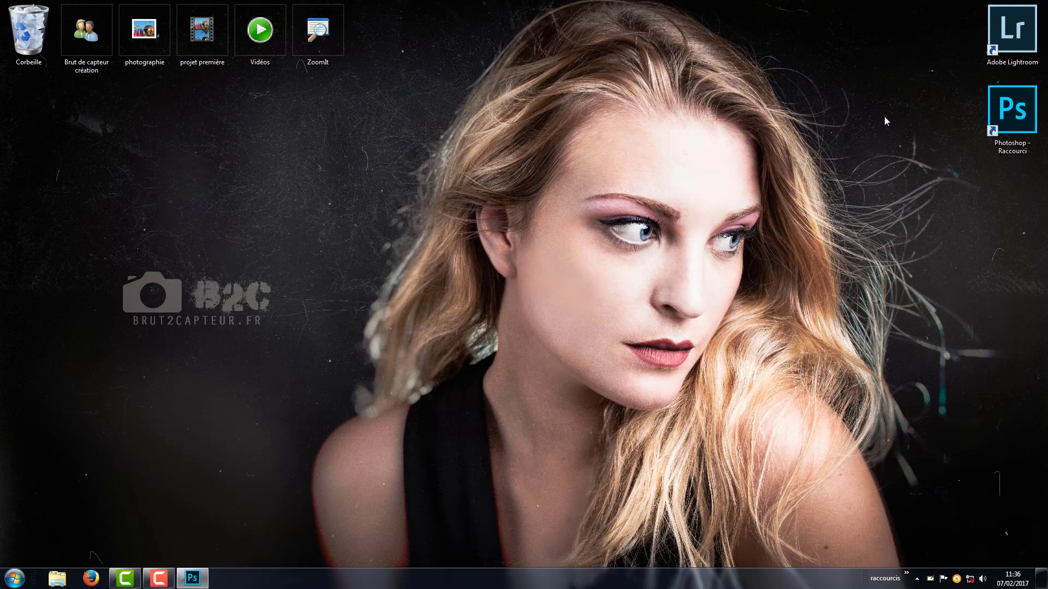
# Launch Adobe Lightroom from its desktop shortcut to show the custom 03 splash
pyautogui.click(1035, 61)
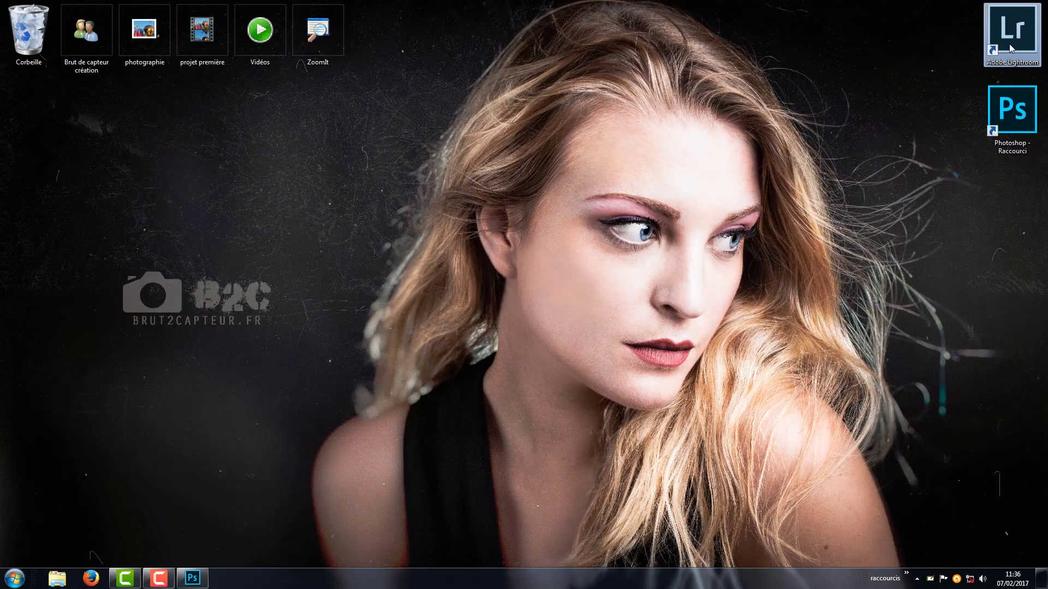
pyautogui.doubleClick(1009, 44)
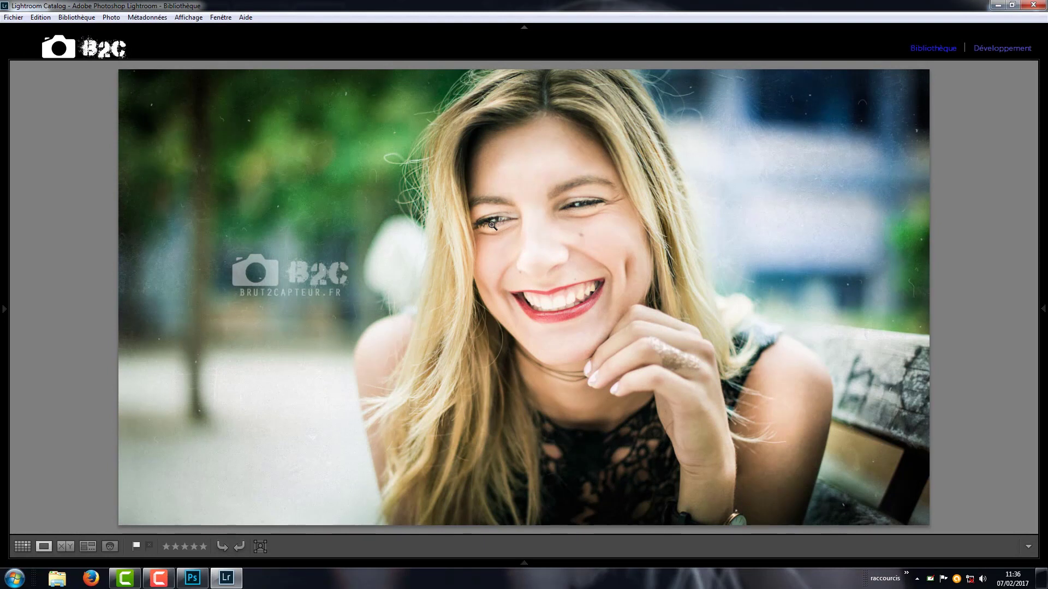
# Set the 1234 image as Lightroom's graphical identity plate, then switch to Développement
pyautogui.click(40, 18)
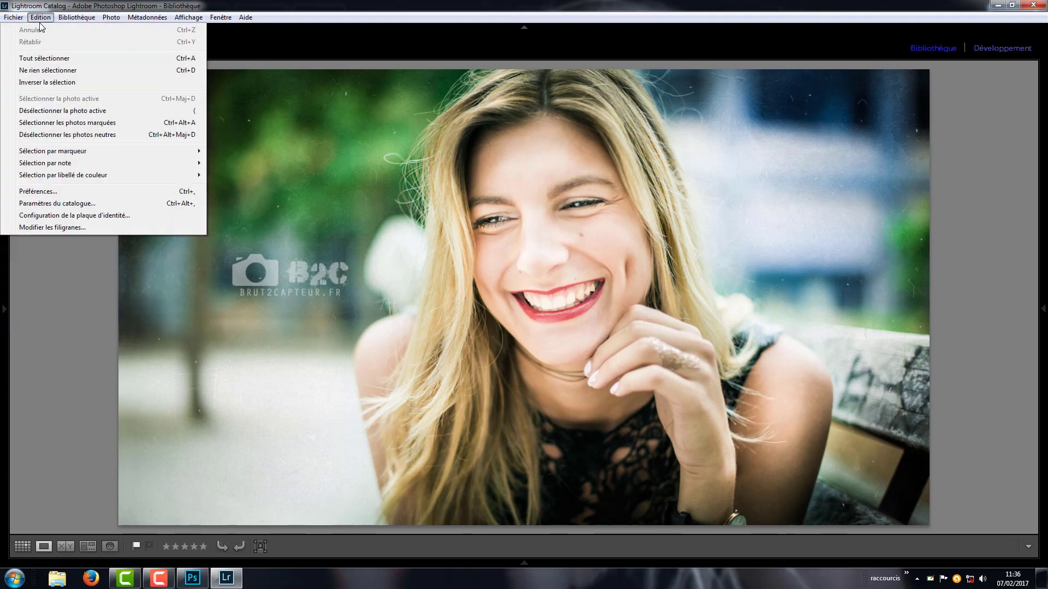
pyautogui.click(74, 215)
pyautogui.click(316, 340)
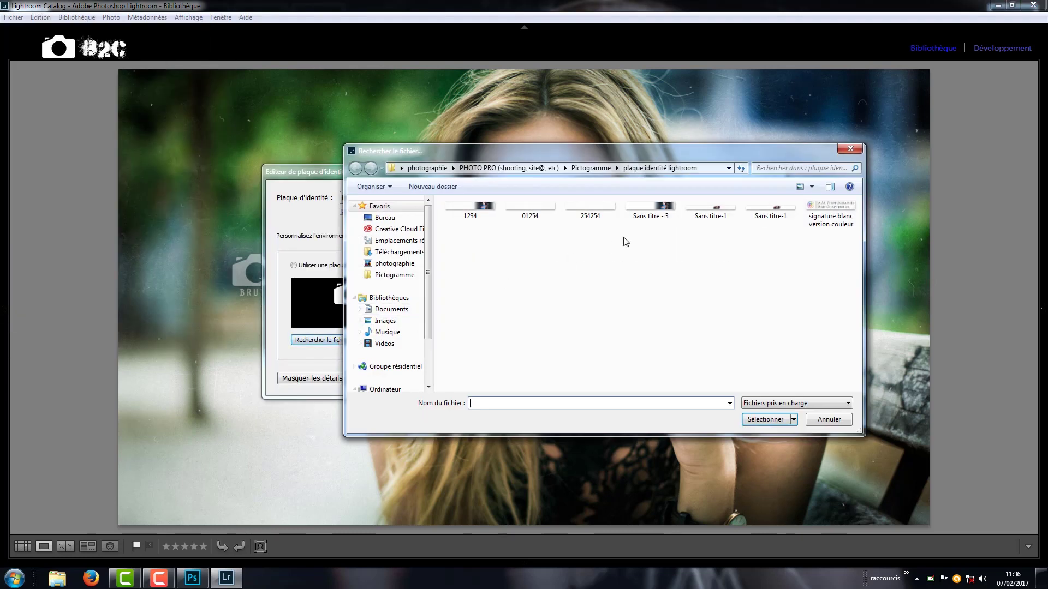
pyautogui.doubleClick(484, 210)
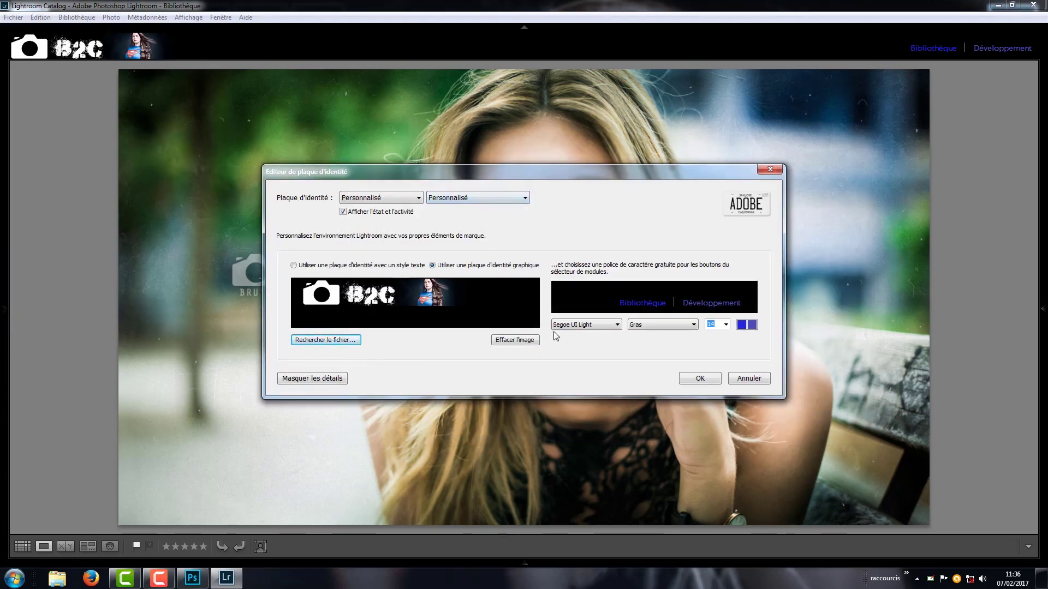
pyautogui.click(700, 378)
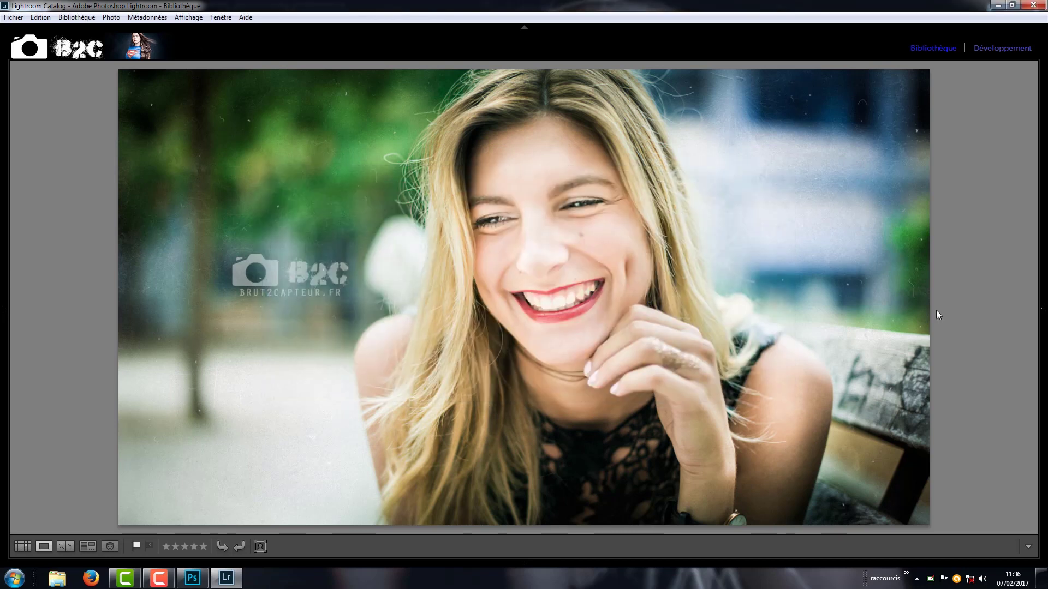
pyautogui.click(979, 48)
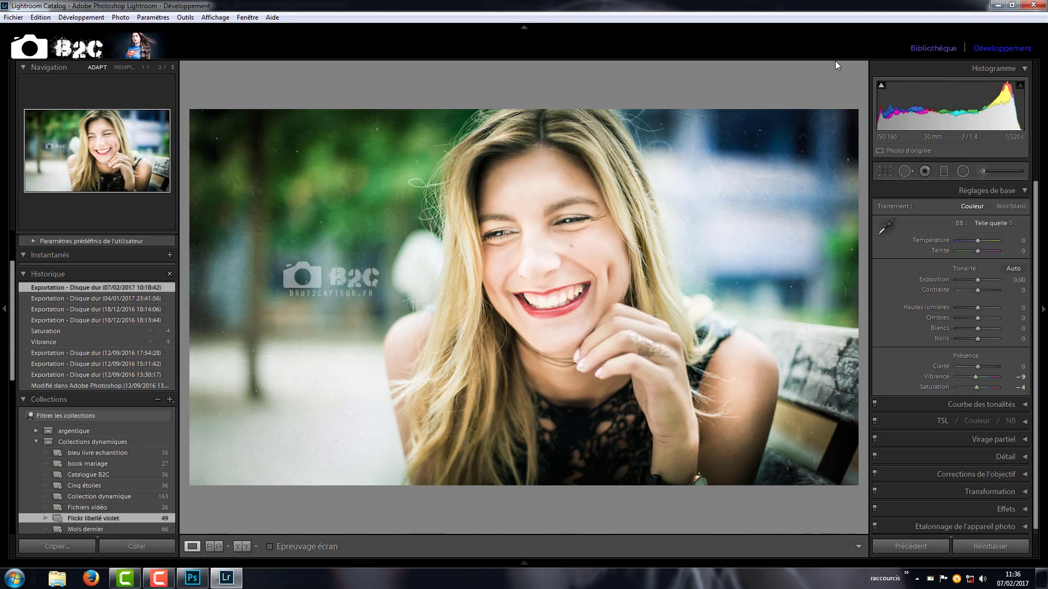
# Quit Lightroom with the window's close button
pyautogui.click(1033, 5)
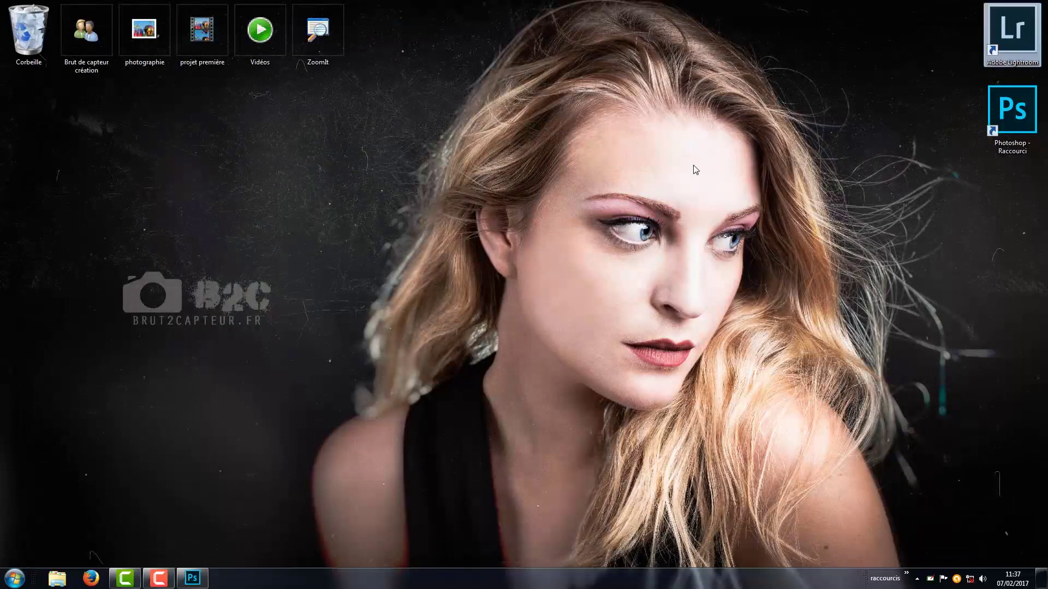